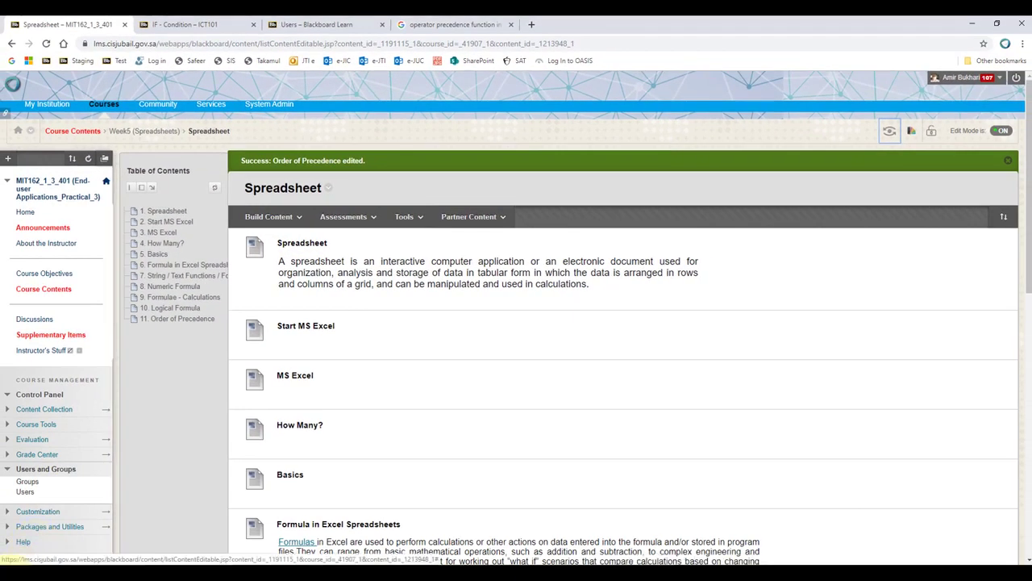
# Step: Open Excel 2016 with a new blank workbook and maximize its window
pyautogui.click(11, 574)
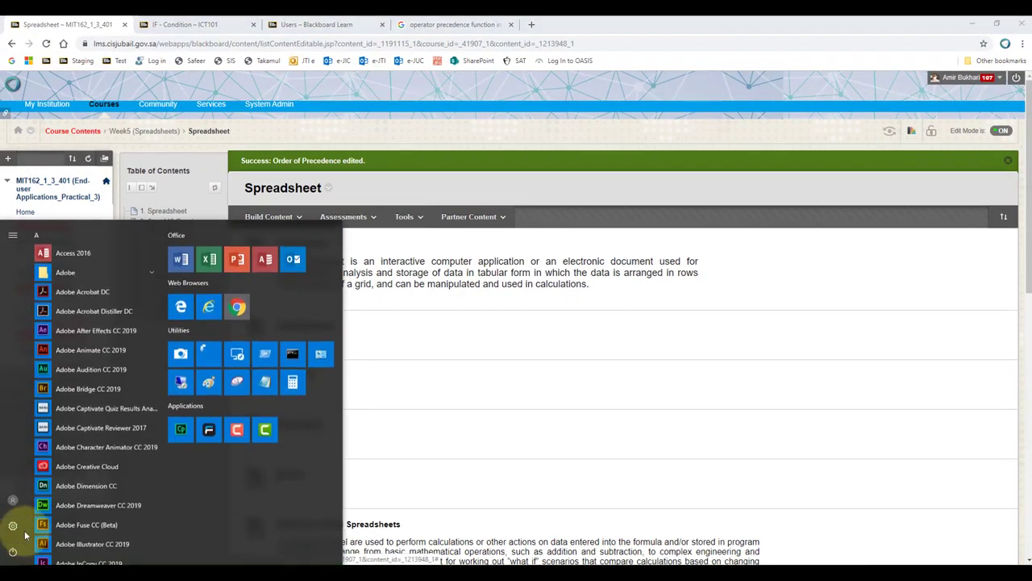
pyautogui.scroll(-15, 76, 326)
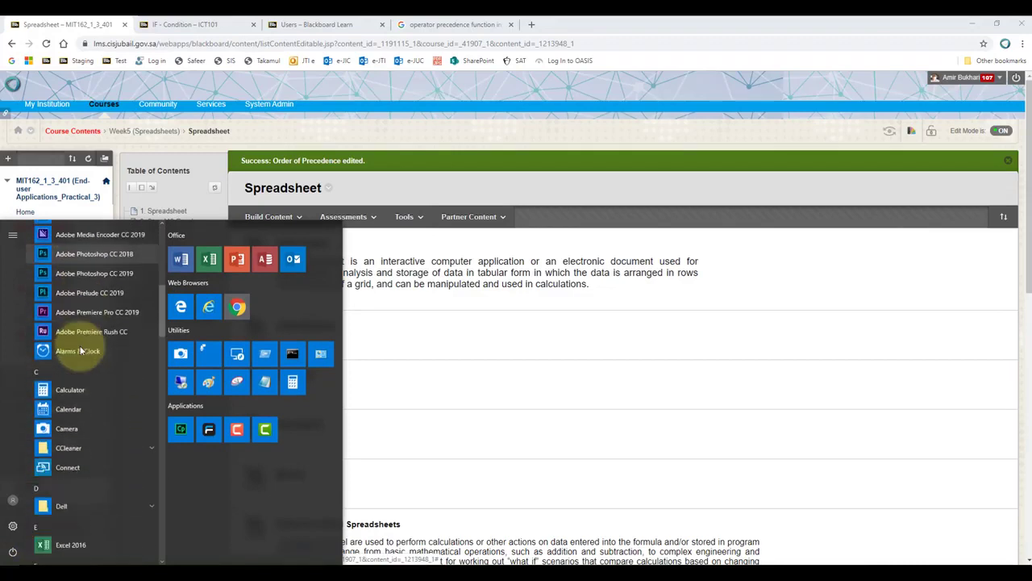
pyautogui.scroll(1, 81, 351)
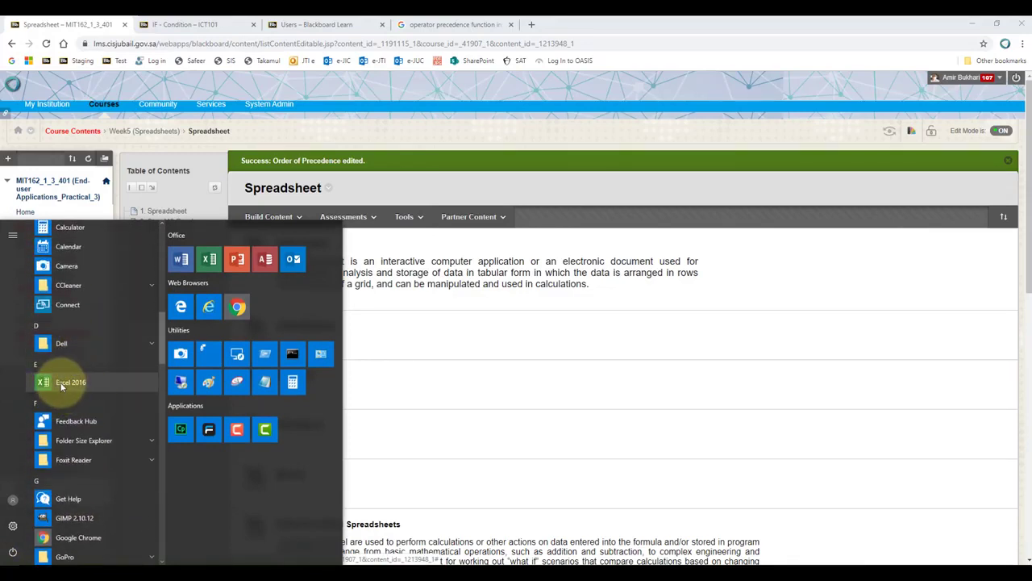
pyautogui.click(61, 384)
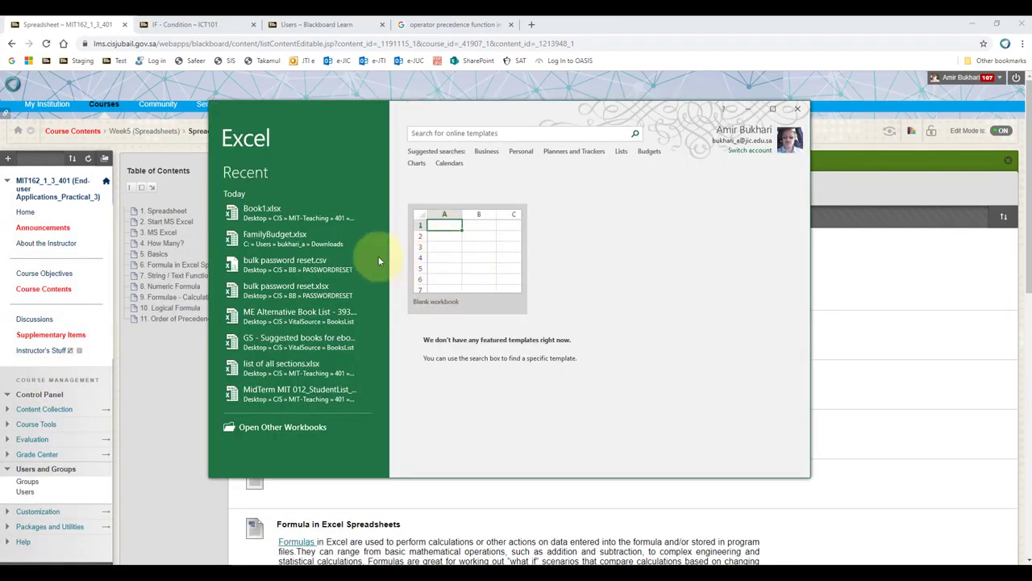
pyautogui.click(460, 258)
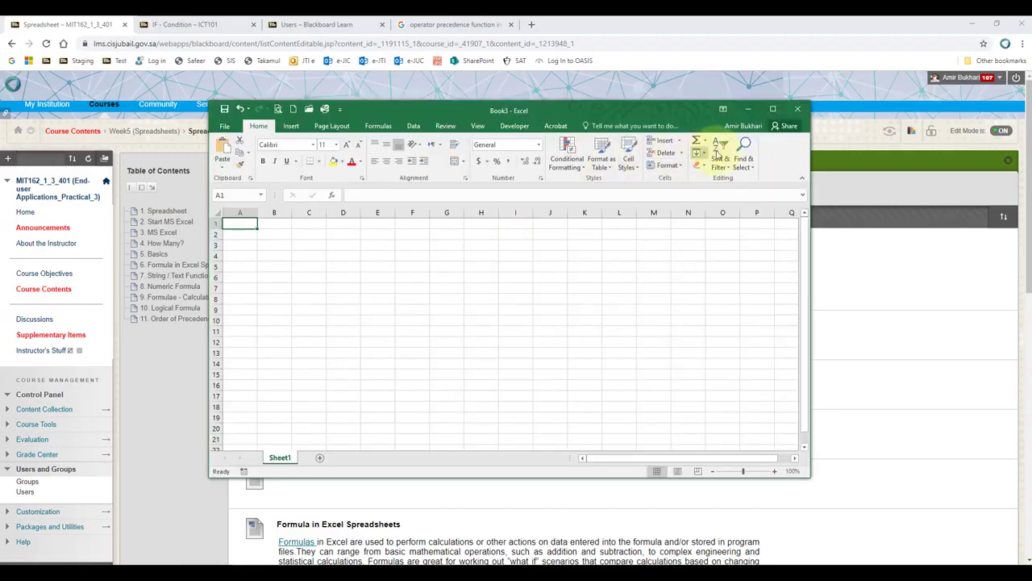
pyautogui.click(772, 108)
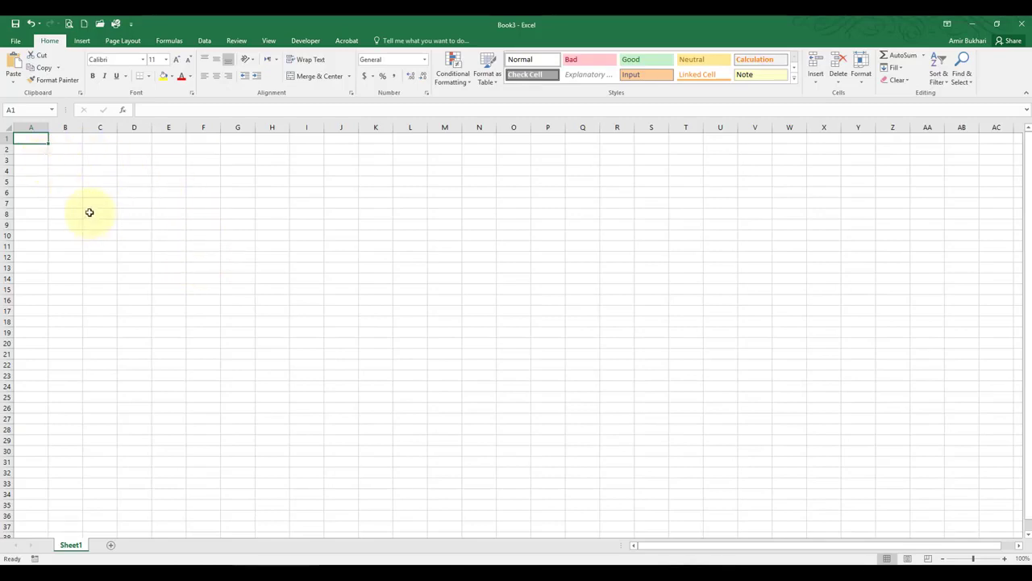
# Step: Show what a row and a column are by selecting row 5, column B and a single cell in turn
pyautogui.keyDown('ctrl'); pyautogui.scroll(8, 91, 213); pyautogui.keyUp('ctrl')
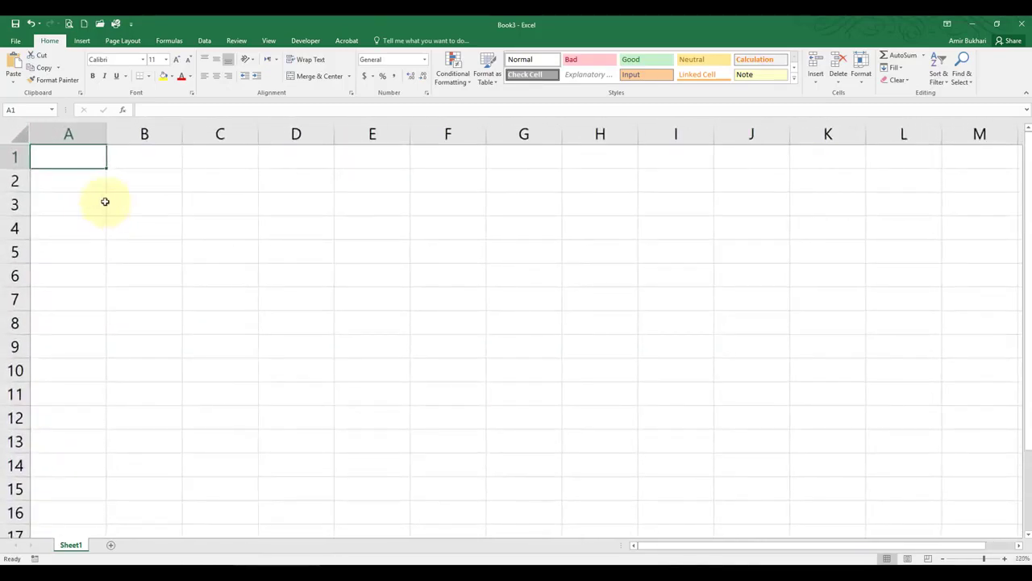
pyautogui.click(22, 253)
pyautogui.click(147, 133)
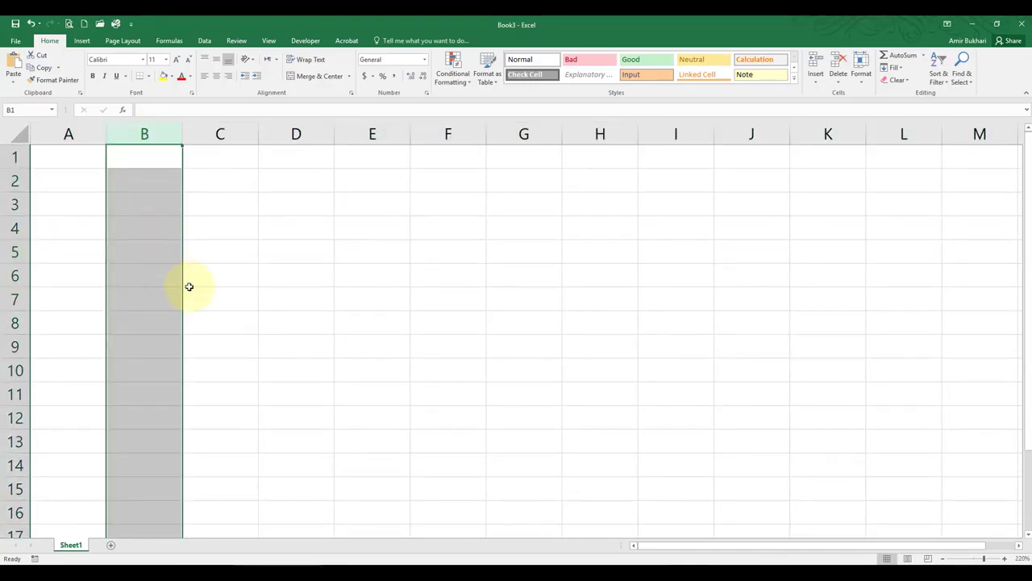
pyautogui.click(162, 278)
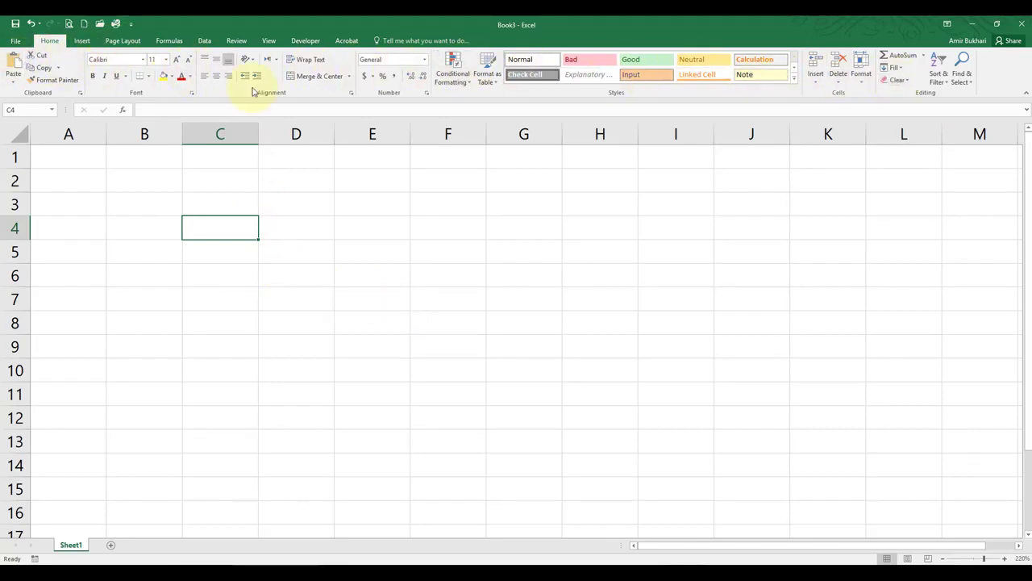
# Step: Review the available commands for inserting objects, page layout, formulas and data, finishing at the basic formatting commands
pyautogui.click(82, 41)
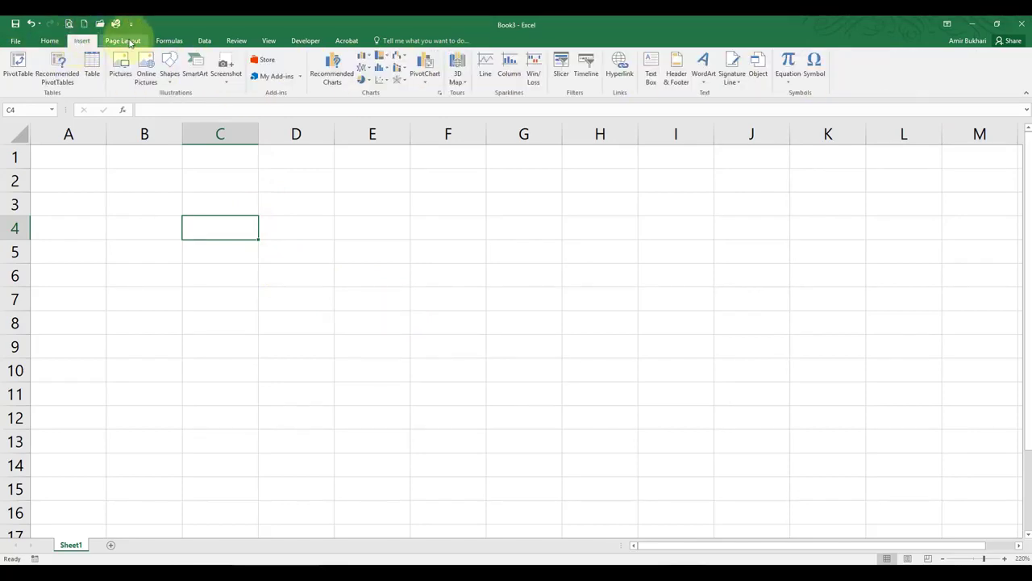
pyautogui.click(127, 40)
pyautogui.click(164, 41)
pyautogui.click(49, 40)
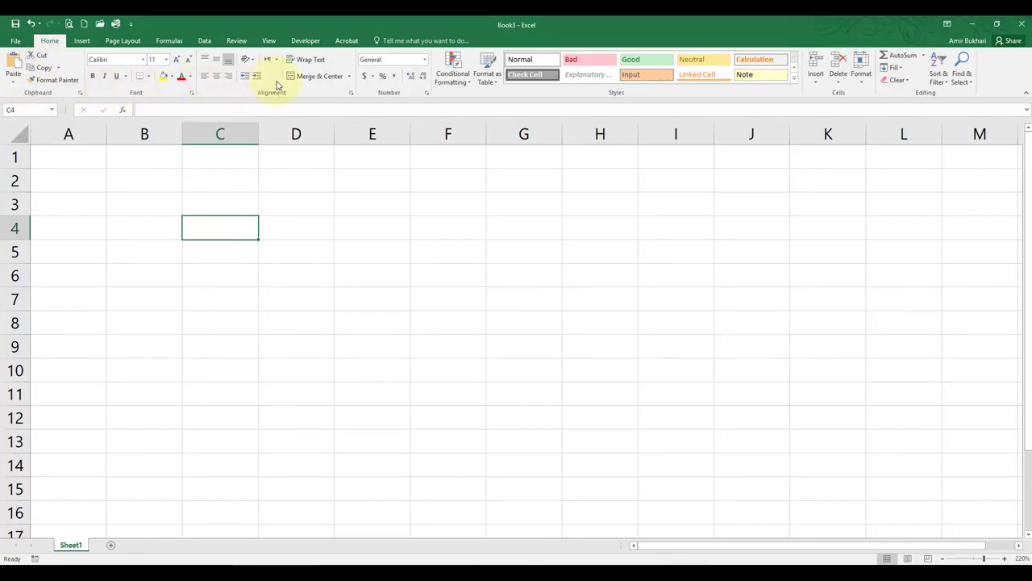
pyautogui.click(81, 41)
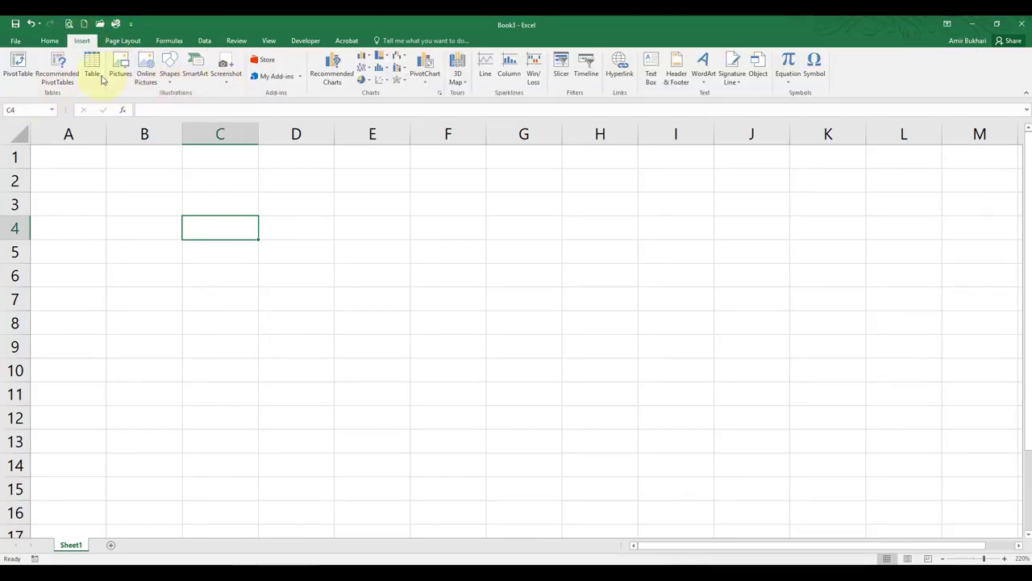
pyautogui.click(167, 40)
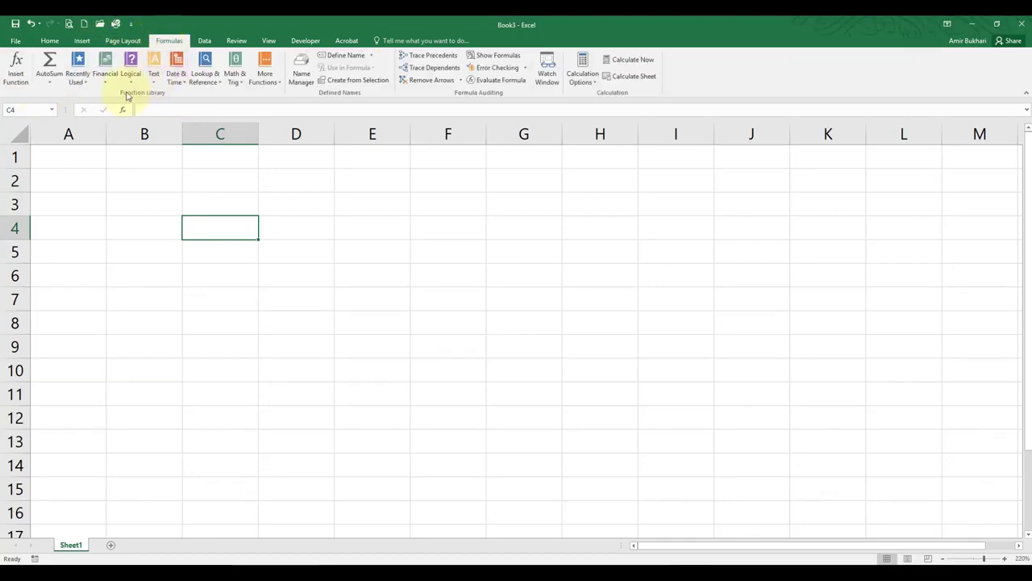
pyautogui.click(204, 41)
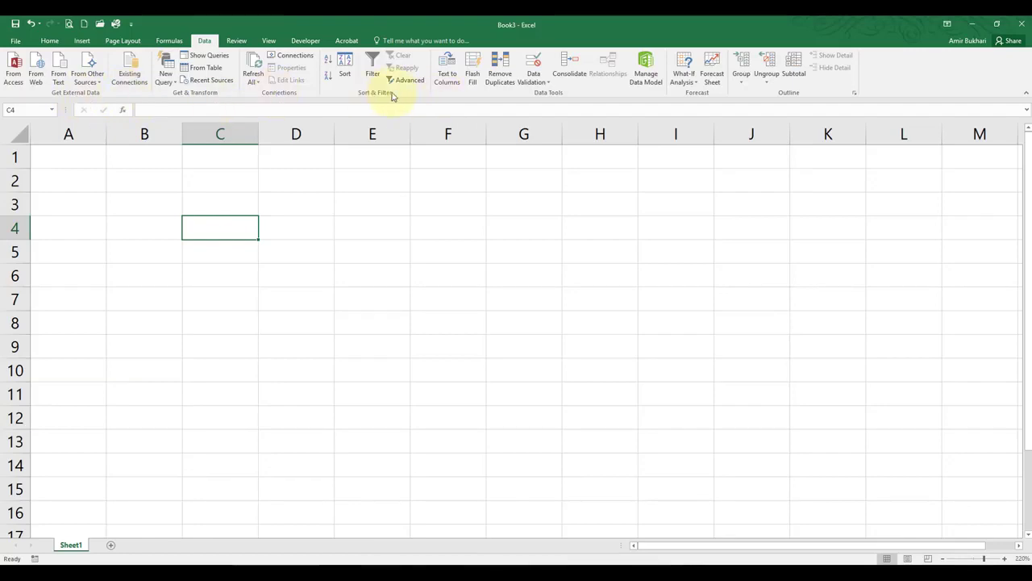
pyautogui.click(49, 40)
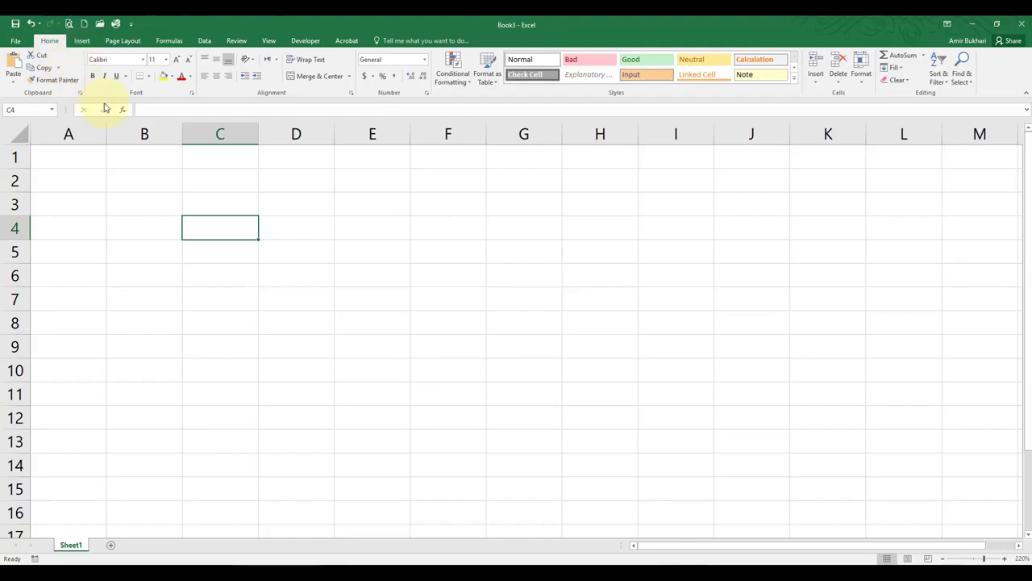
# Step: Highlight column B and row 4 together to show their intersection, and select cell B4
pyautogui.click(143, 133)
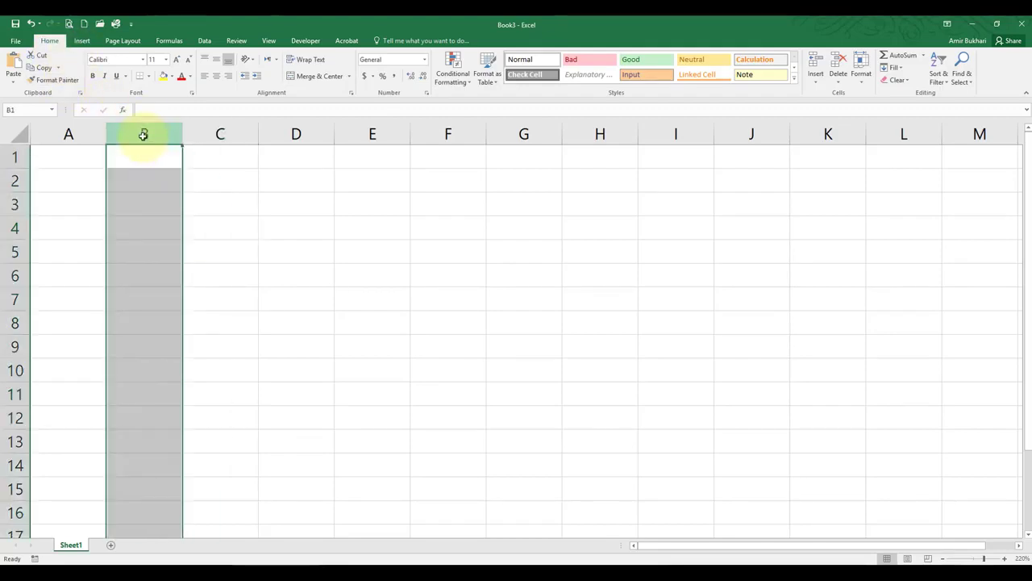
pyautogui.click(16, 227)
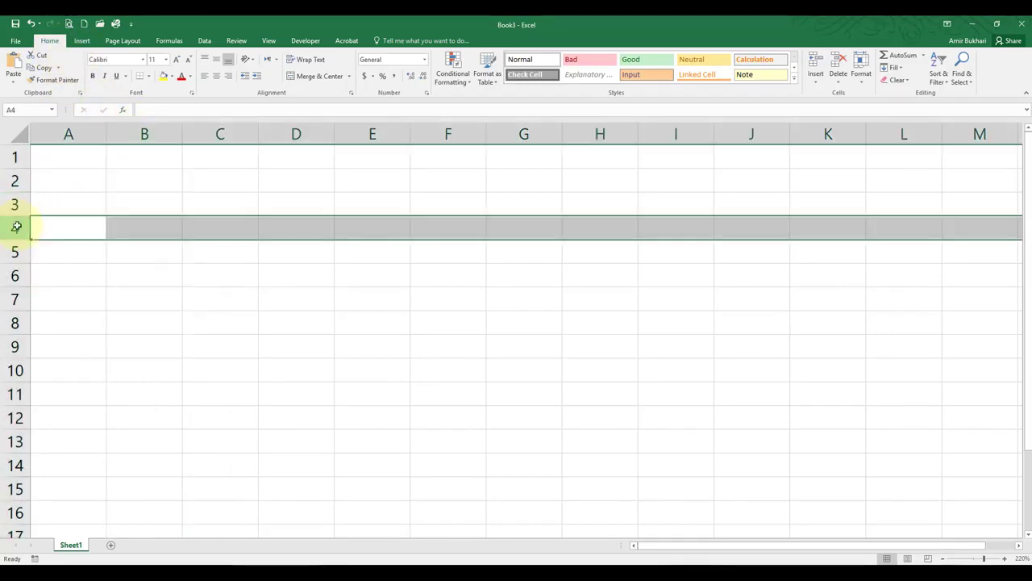
pyautogui.click(142, 110)
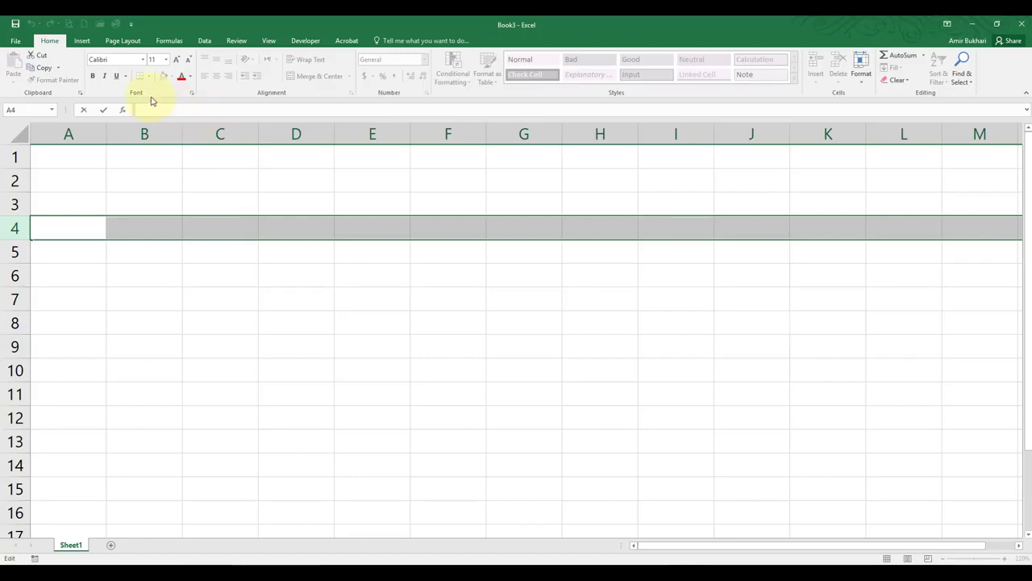
pyautogui.click(81, 175)
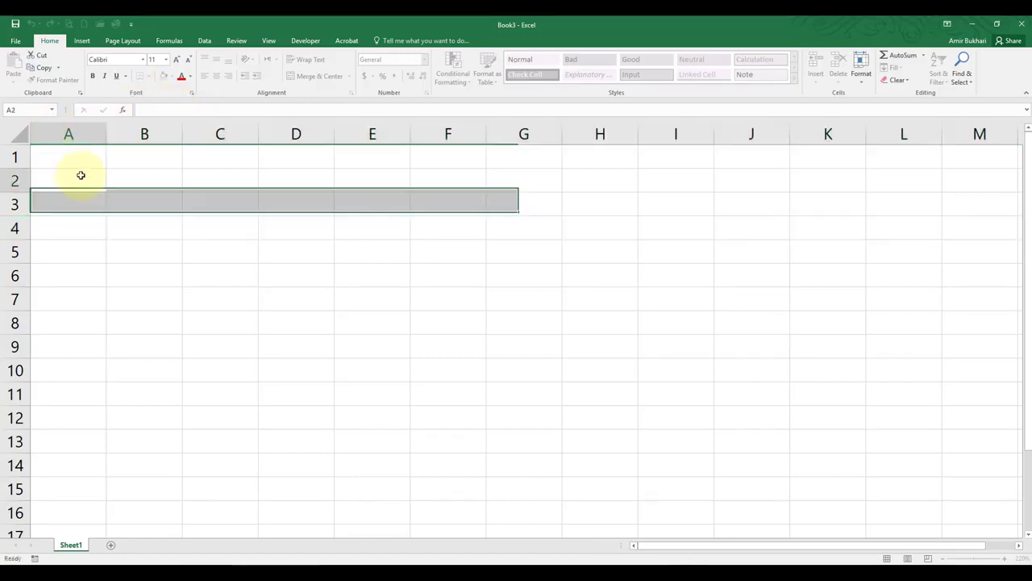
pyautogui.click(15, 229)
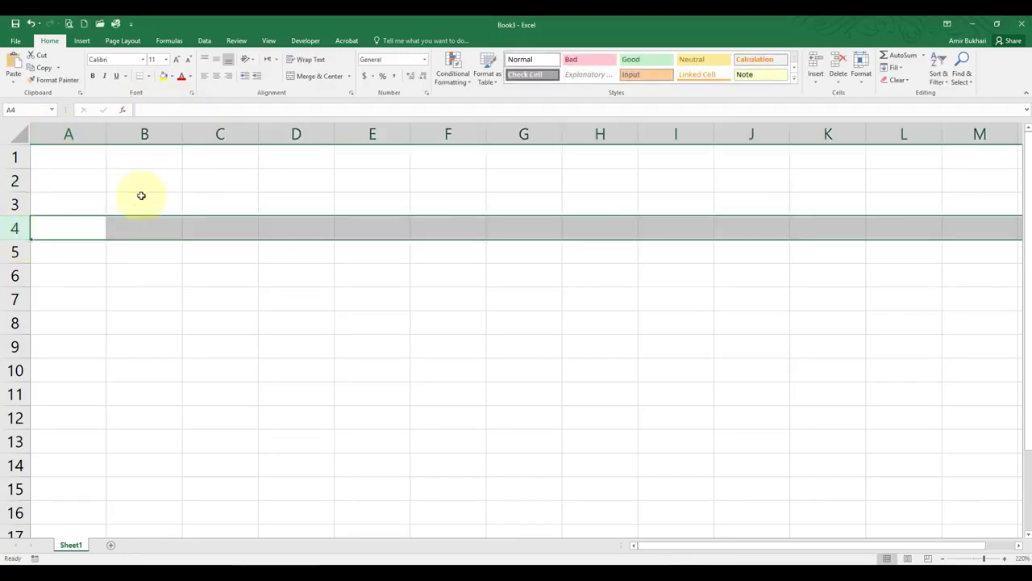
pyautogui.keyDown('ctrl'); pyautogui.click(145, 133); pyautogui.keyUp('ctrl')
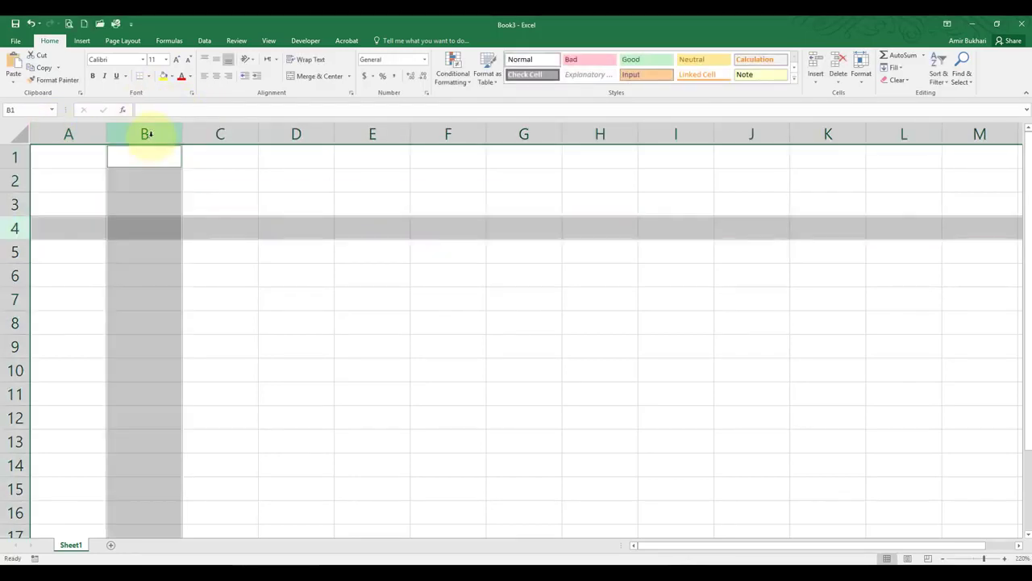
pyautogui.click(139, 228)
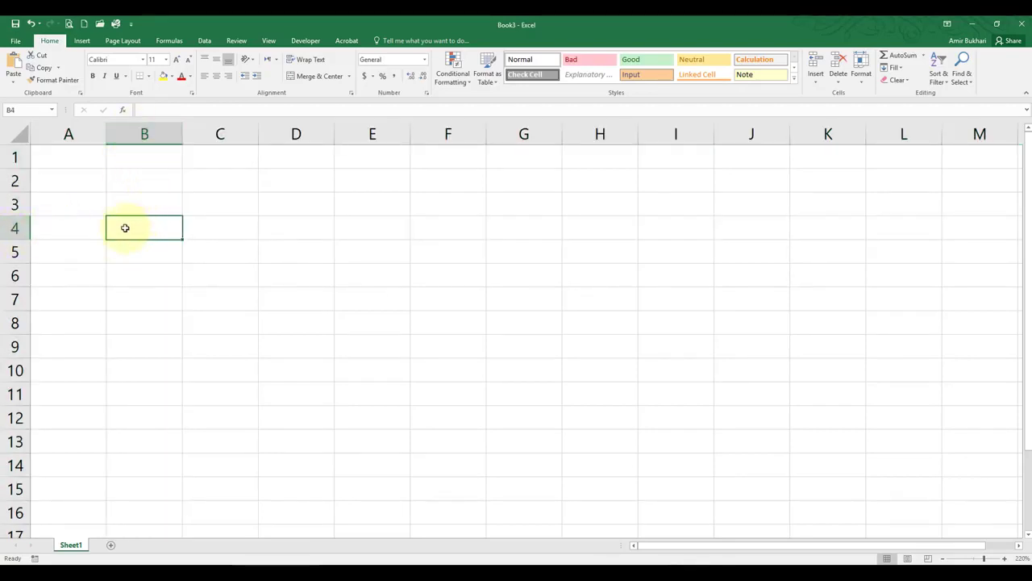
pyautogui.click(154, 203)
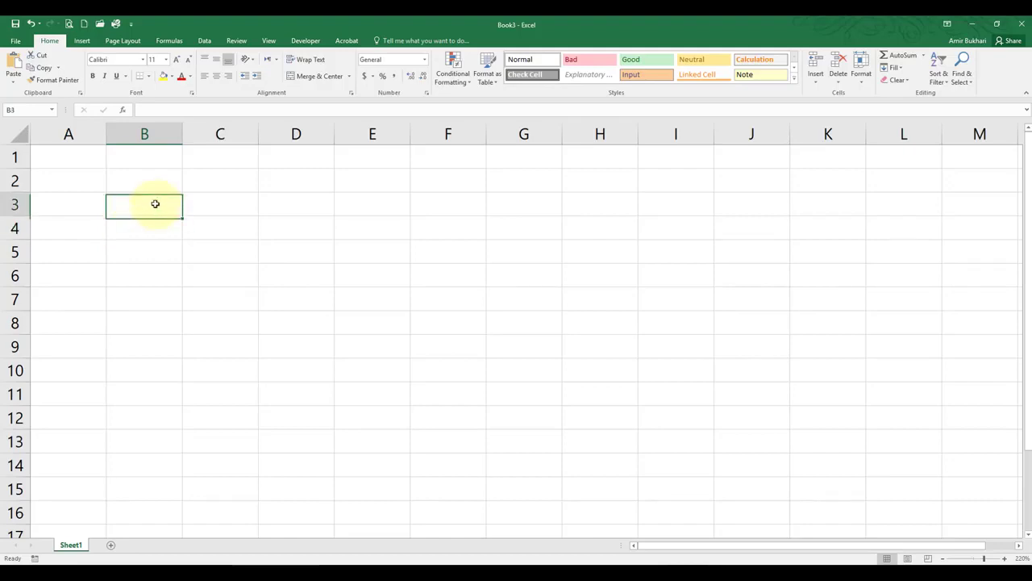
pyautogui.click(137, 182)
pyautogui.click(88, 160)
pyautogui.click(87, 179)
pyautogui.click(141, 188)
pyautogui.click(164, 207)
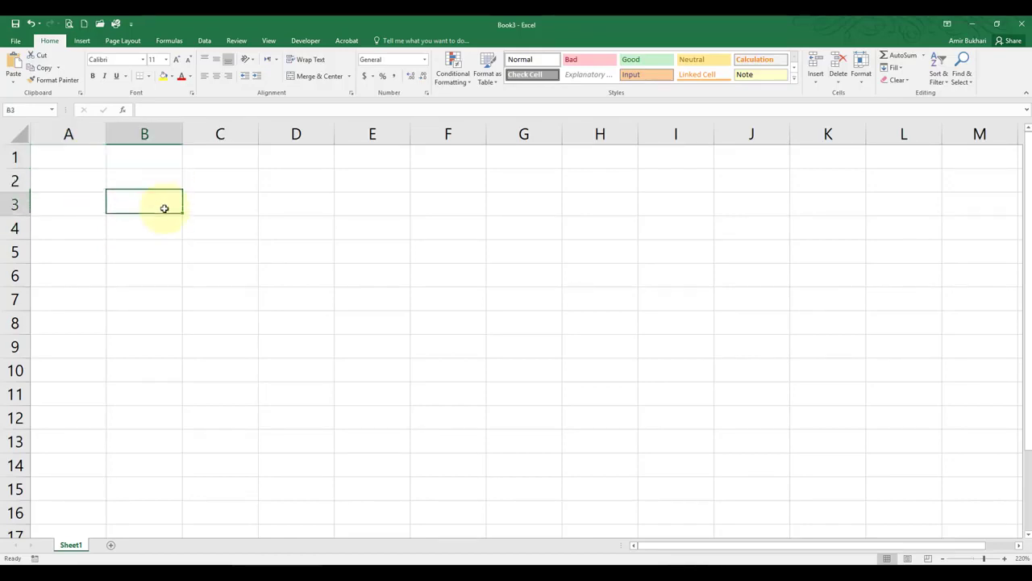
pyautogui.click(216, 224)
pyautogui.click(272, 228)
pyautogui.click(260, 204)
pyautogui.click(227, 208)
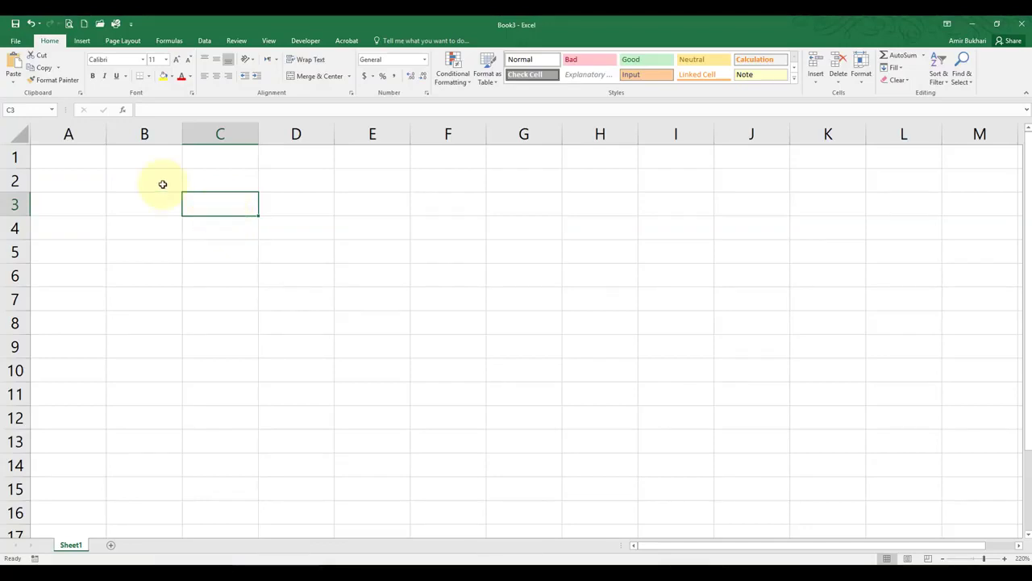
# Step: Highlight column C, followed by row 3, and select cell C3 where they meet
pyautogui.click(212, 134)
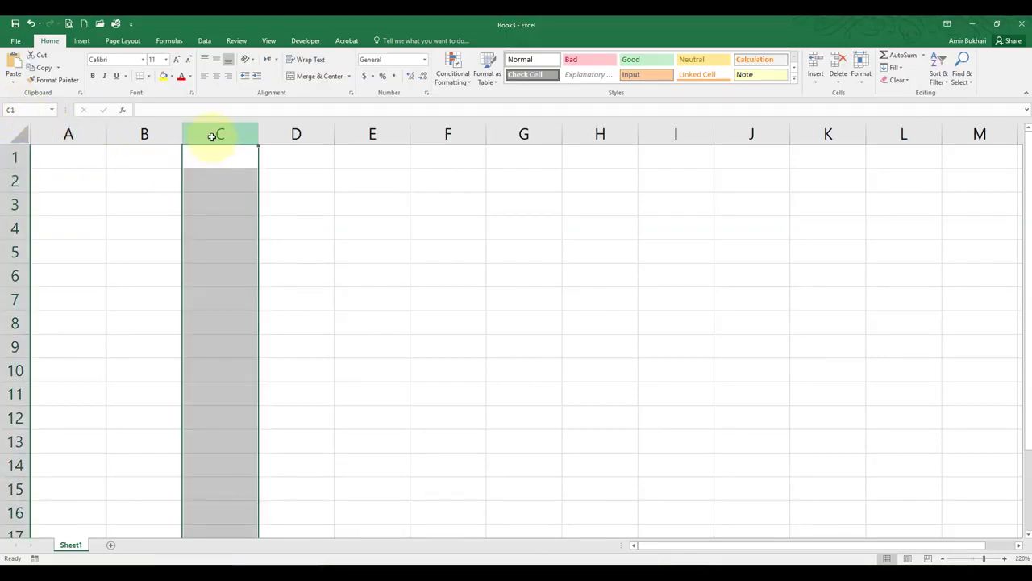
pyautogui.click(14, 205)
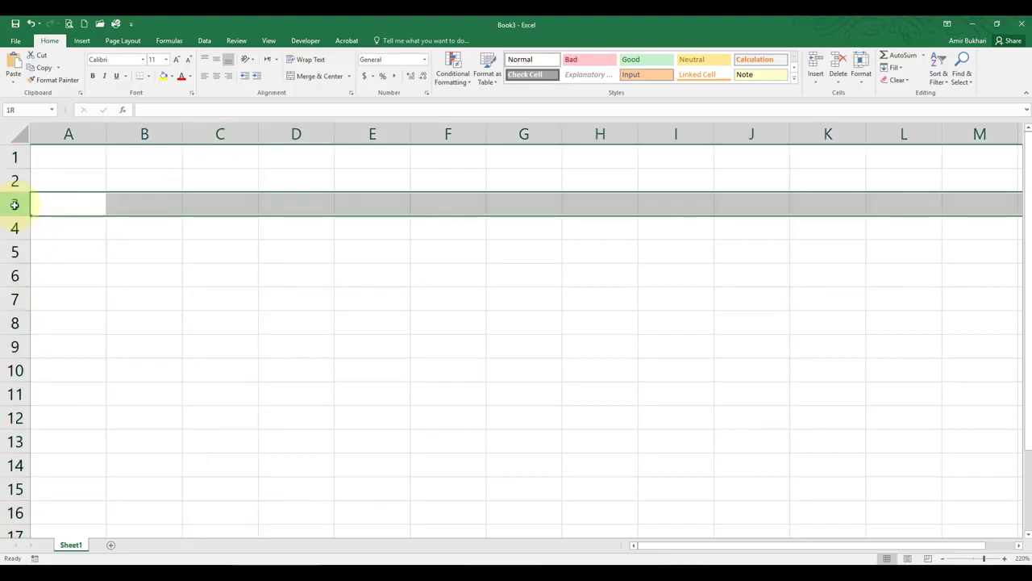
pyautogui.click(218, 206)
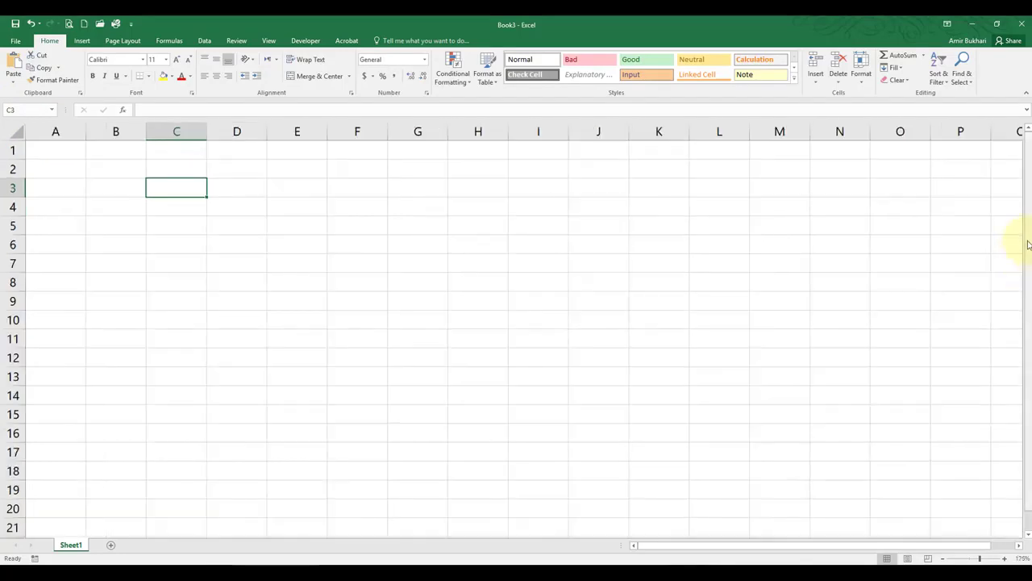
# Step: Add a second worksheet to the workbook and switch back to Sheet1
pyautogui.moveTo(1028, 239)
pyautogui.mouseDown()
pyautogui.moveTo(1025, 269)
pyautogui.moveTo(1015, 234)
pyautogui.moveTo(1025, 265)
pyautogui.moveTo(1025, 220)
pyautogui.moveTo(1025, 265)
pyautogui.moveTo(1023, 247)
pyautogui.mouseUp()
pyautogui.moveTo(762, 550)
pyautogui.mouseDown()
pyautogui.moveTo(825, 549)
pyautogui.moveTo(763, 546)
pyautogui.mouseUp()
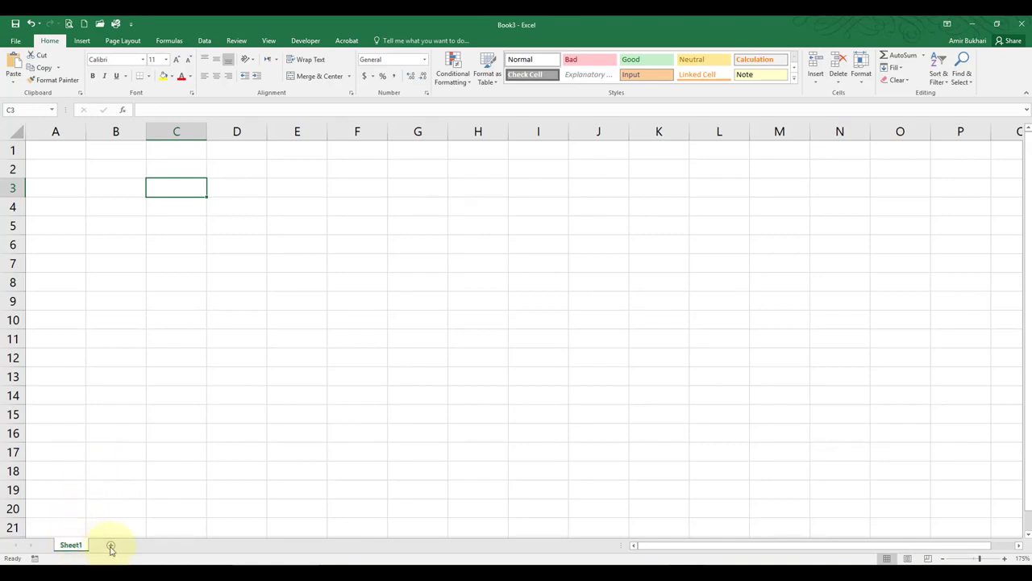
pyautogui.click(111, 547)
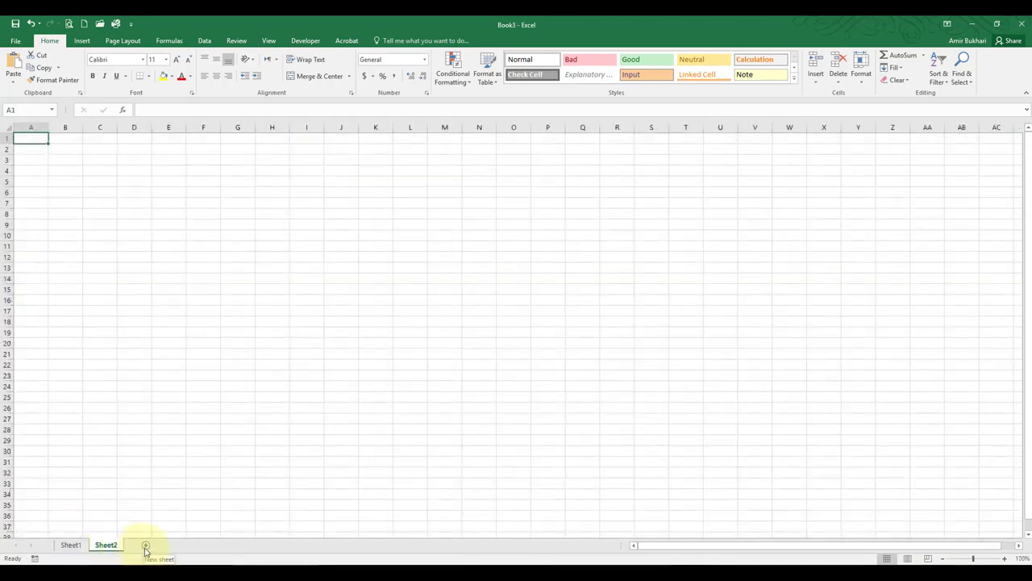
pyautogui.click(70, 545)
pyautogui.click(97, 546)
pyautogui.click(70, 545)
pyautogui.click(109, 433)
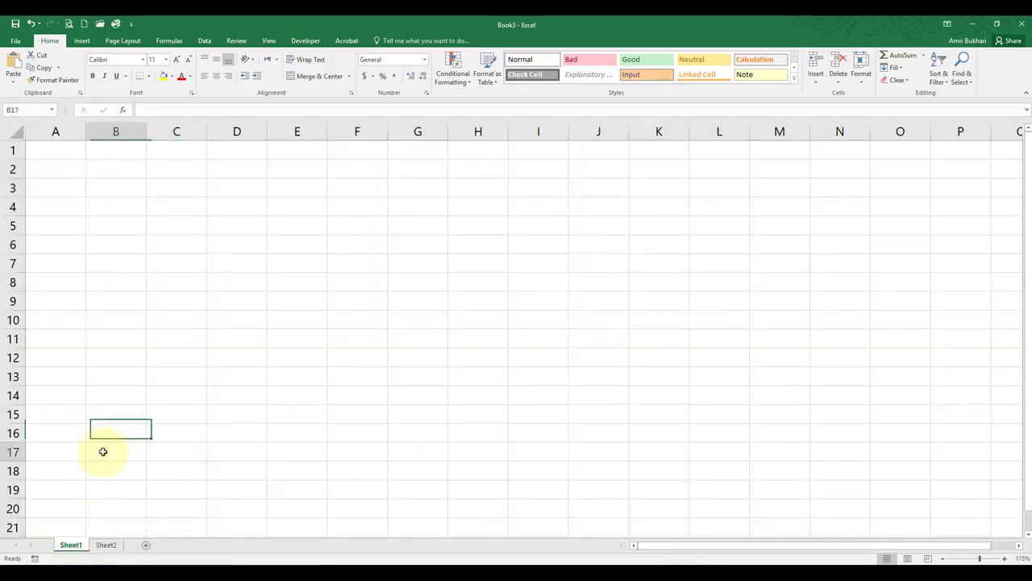
pyautogui.click(101, 449)
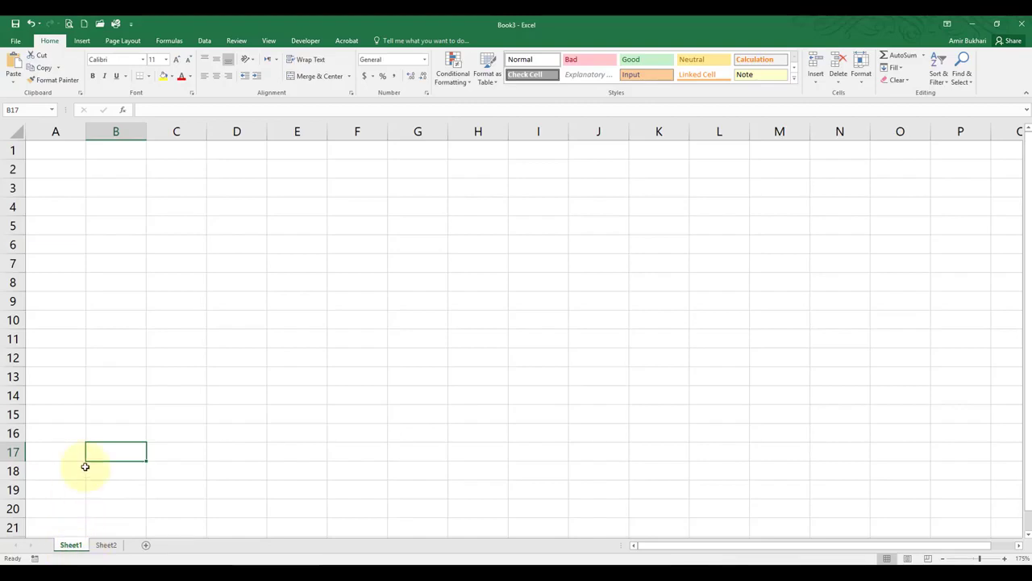
pyautogui.click(195, 228)
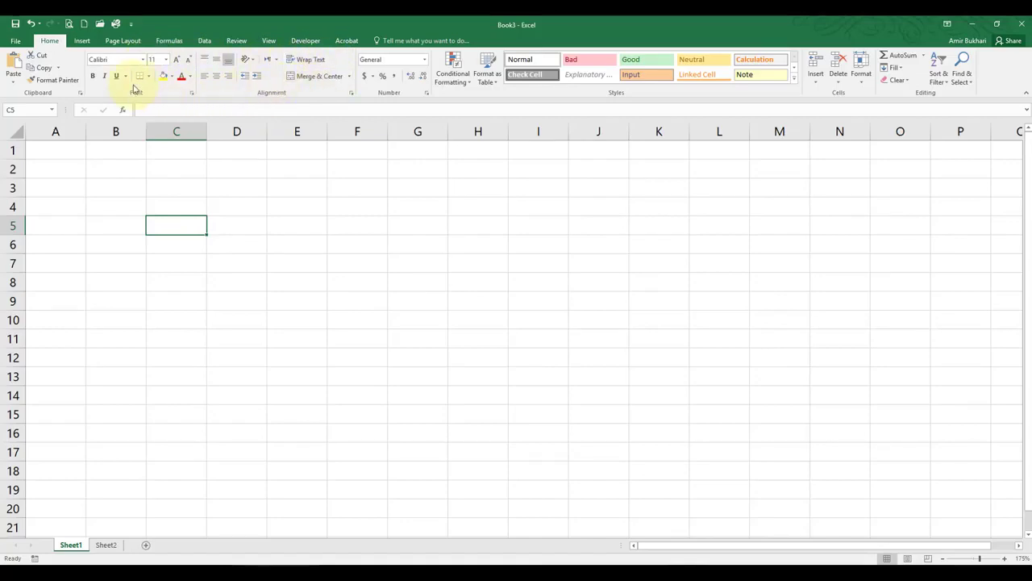
# Step: Enter the sample text gdfgdfg in cell A1, dgdfgfdg in A2 and fdgdfg in B2
pyautogui.click(45, 148)
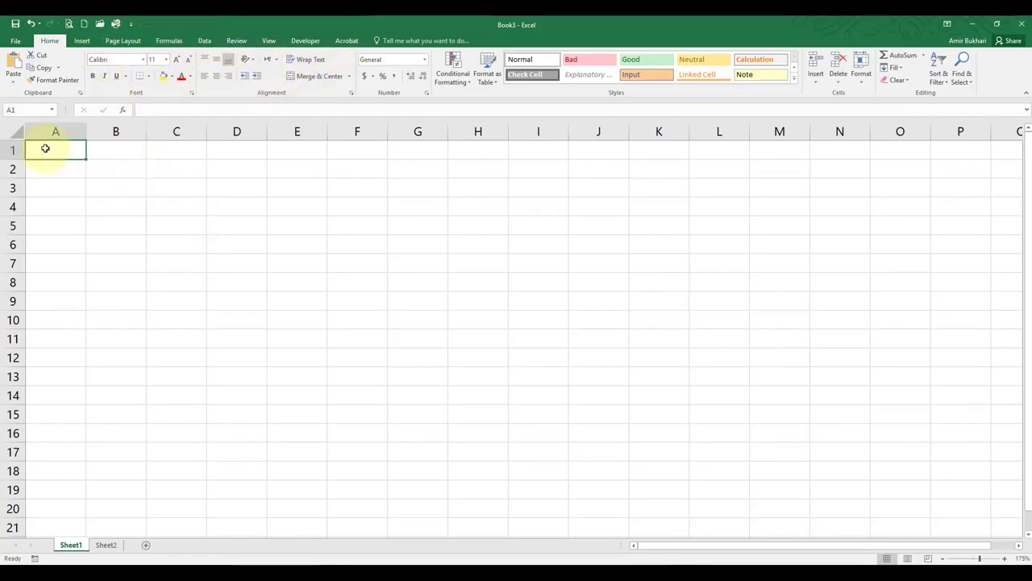
pyautogui.write('gdfgdfg')
pyautogui.press('Return')
pyautogui.write('dgdfg')
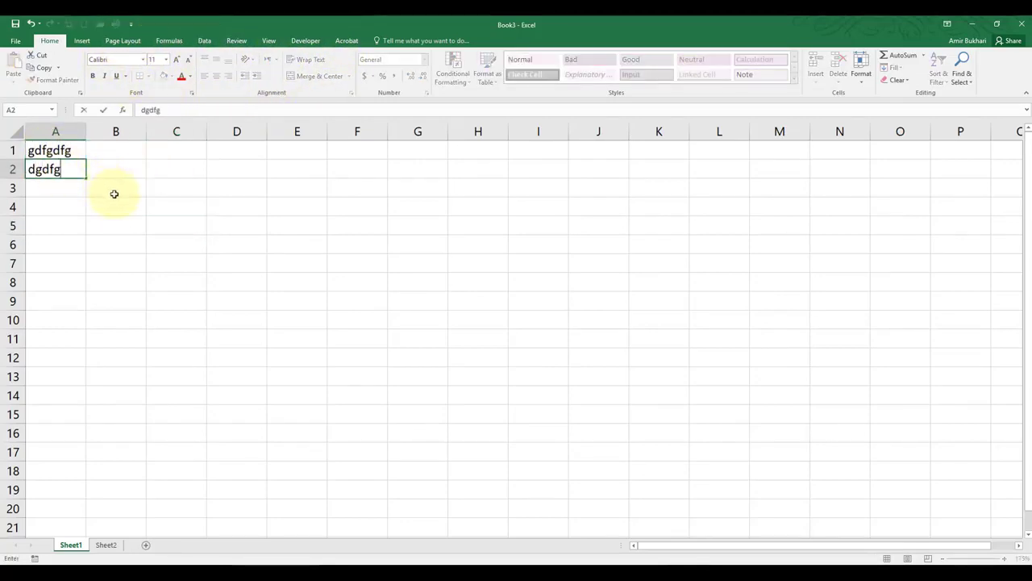
pyautogui.write('fdg')
pyautogui.click(144, 170)
pyautogui.write('fdgdfg')
# Step: Enter the number 345345 in cell C3 and inspect that cell and the empty cells around it
pyautogui.click(162, 188)
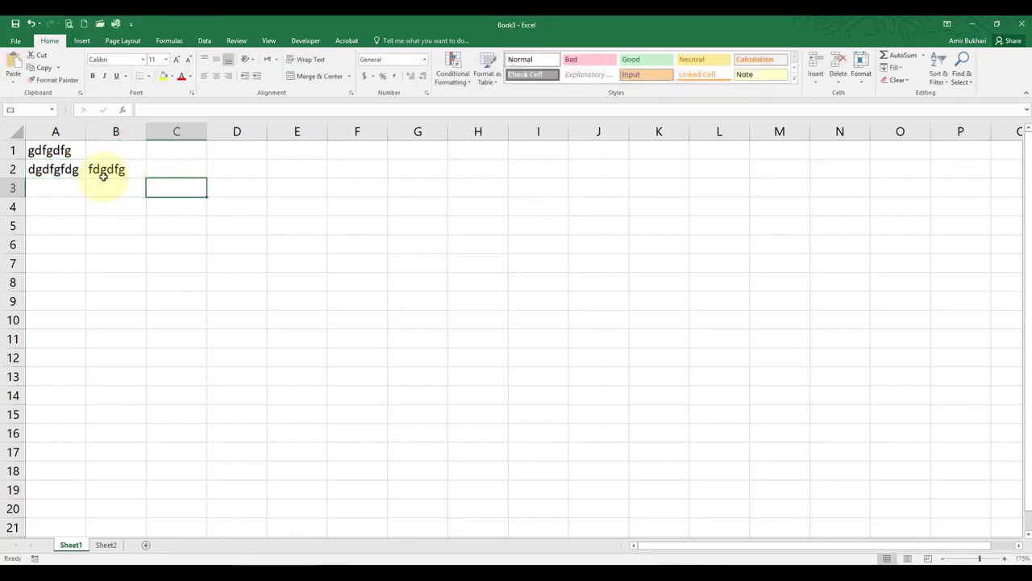
pyautogui.write('345345')
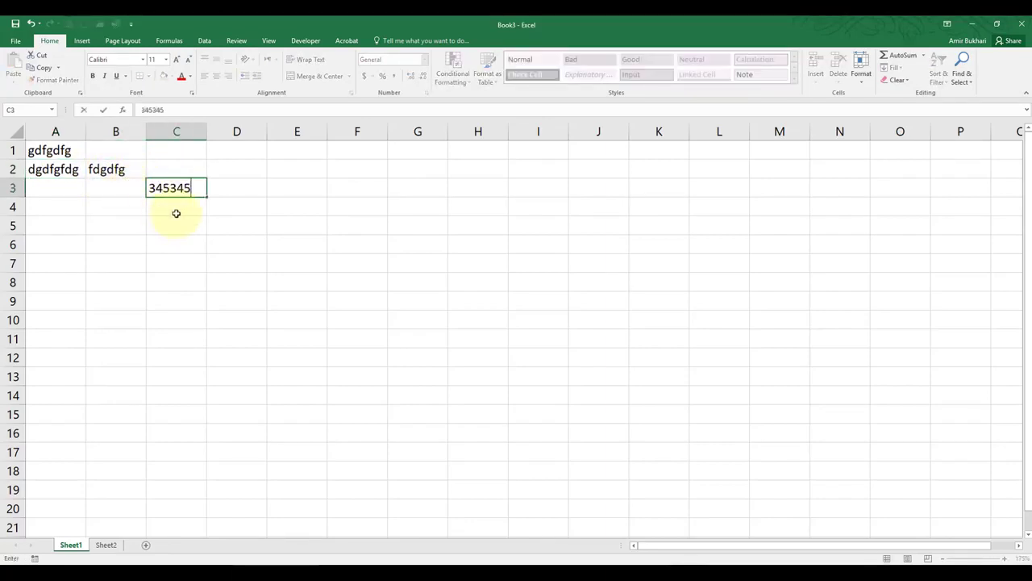
pyautogui.click(176, 213)
pyautogui.click(213, 228)
pyautogui.click(223, 193)
pyautogui.click(200, 172)
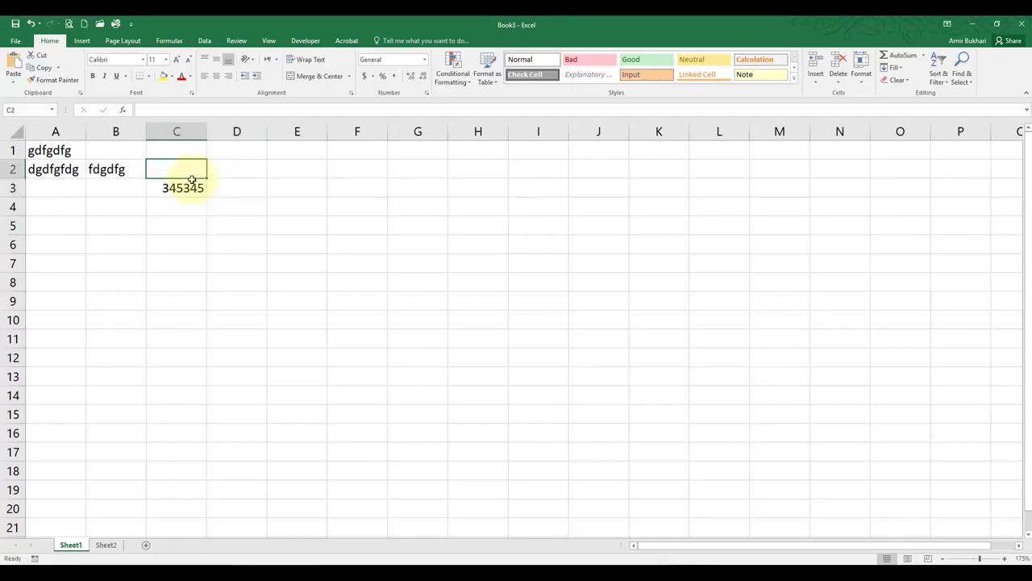
pyautogui.click(179, 185)
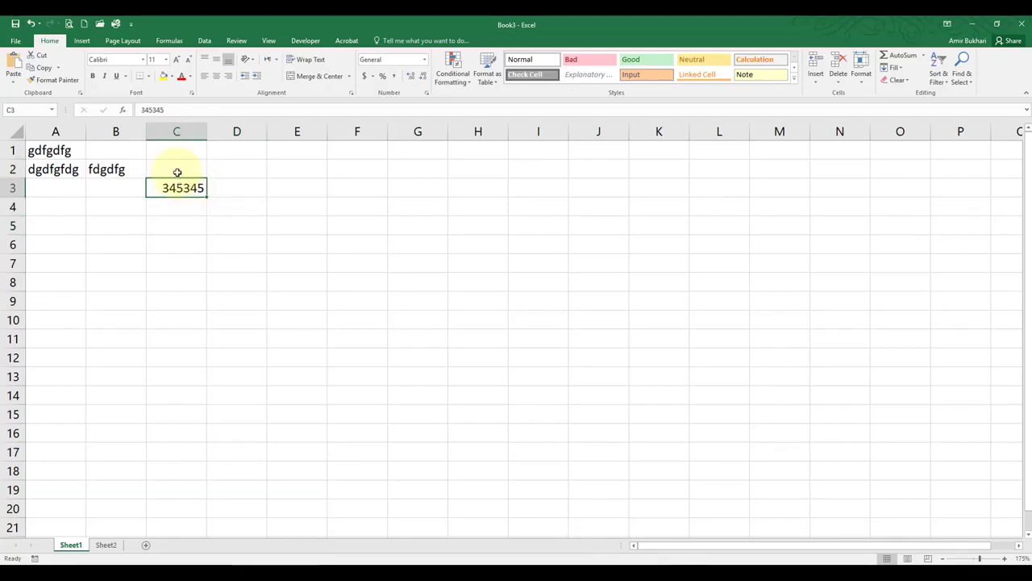
pyautogui.click(179, 169)
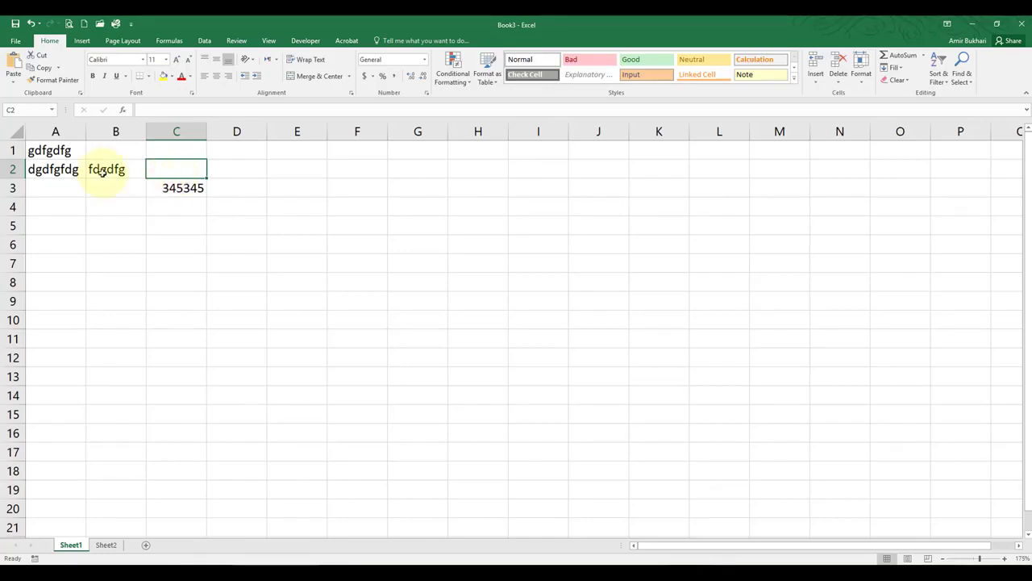
# Step: Clear the sample entries from the range A1:D4
pyautogui.click(50, 151)
pyautogui.keyDown('shift'); pyautogui.click(226, 204); pyautogui.keyUp('shift')
pyautogui.press('Delete')
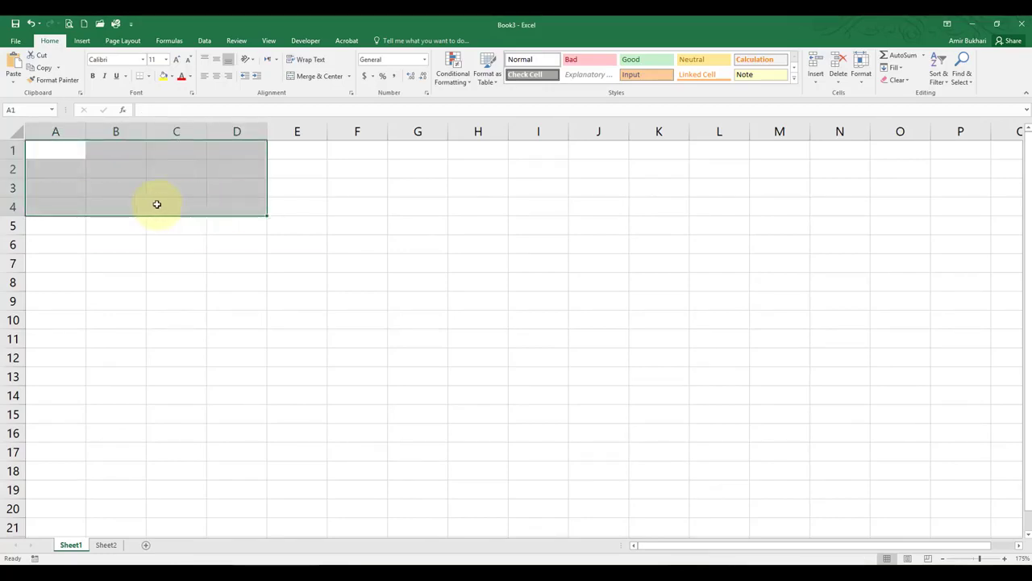
# Step: Enter the title Jubail Technical Institute in cell A1
pyautogui.click(54, 151)
pyautogui.write('Ju')
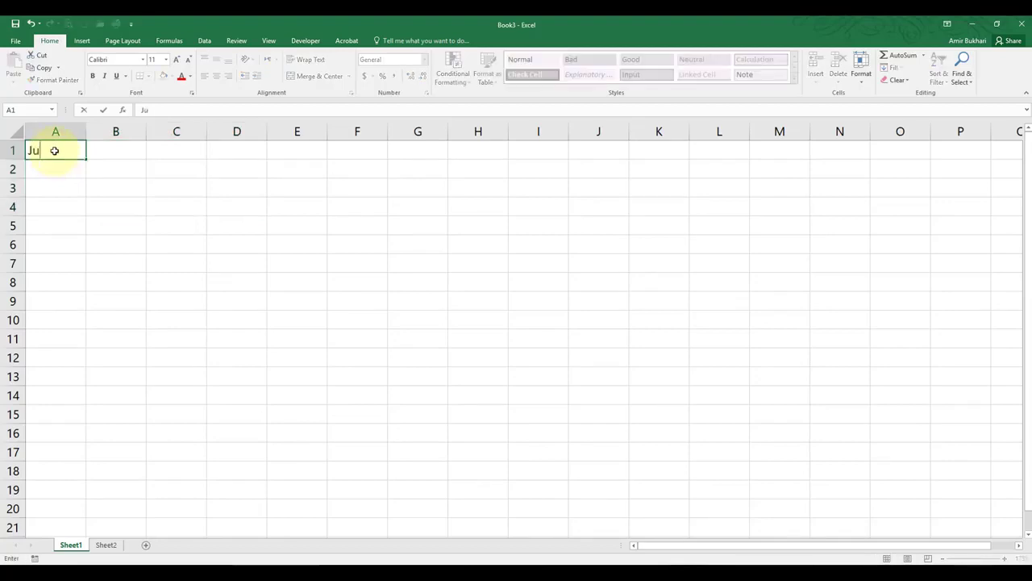
pyautogui.write('bail Technical Institute')
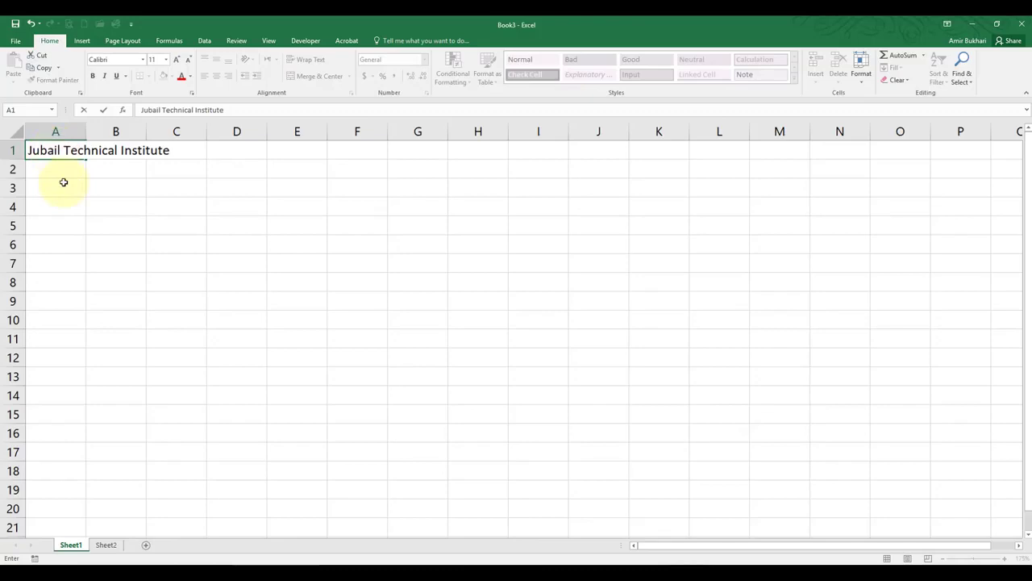
pyautogui.click(84, 221)
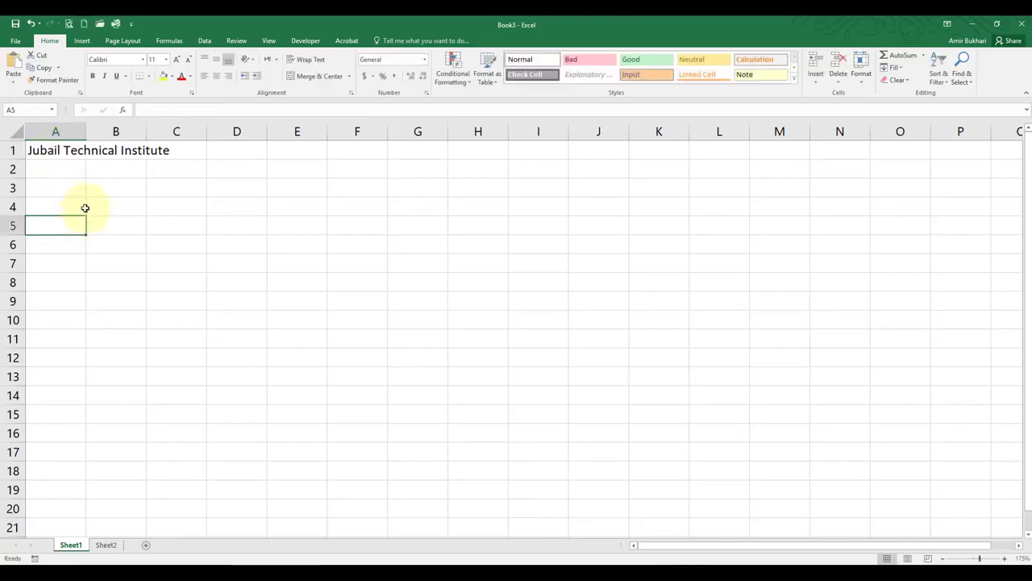
# Step: Compare the contents of cells A1 and C1 to check which one holds the overflowing title
pyautogui.click(62, 153)
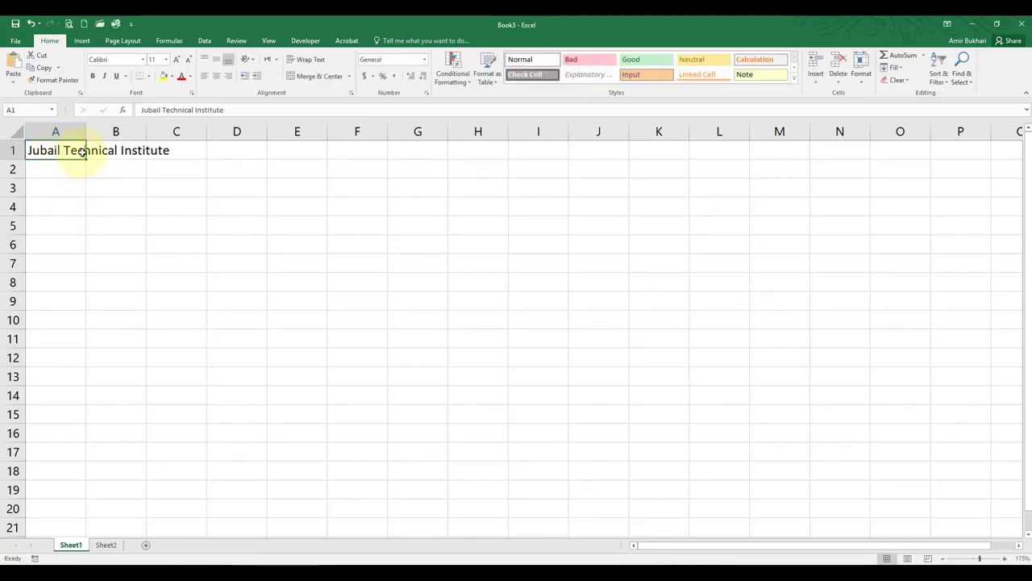
pyautogui.click(174, 151)
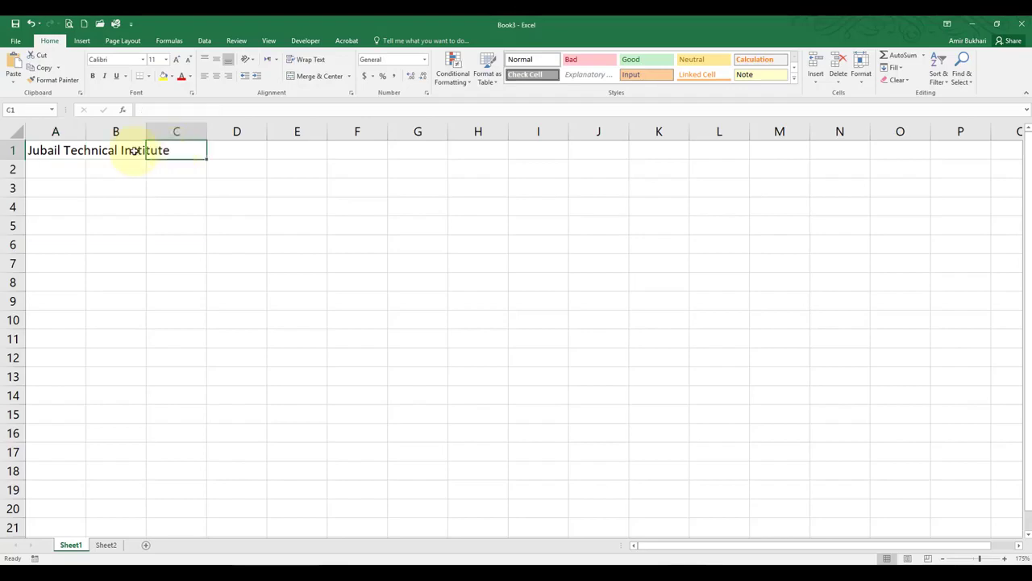
pyautogui.click(57, 152)
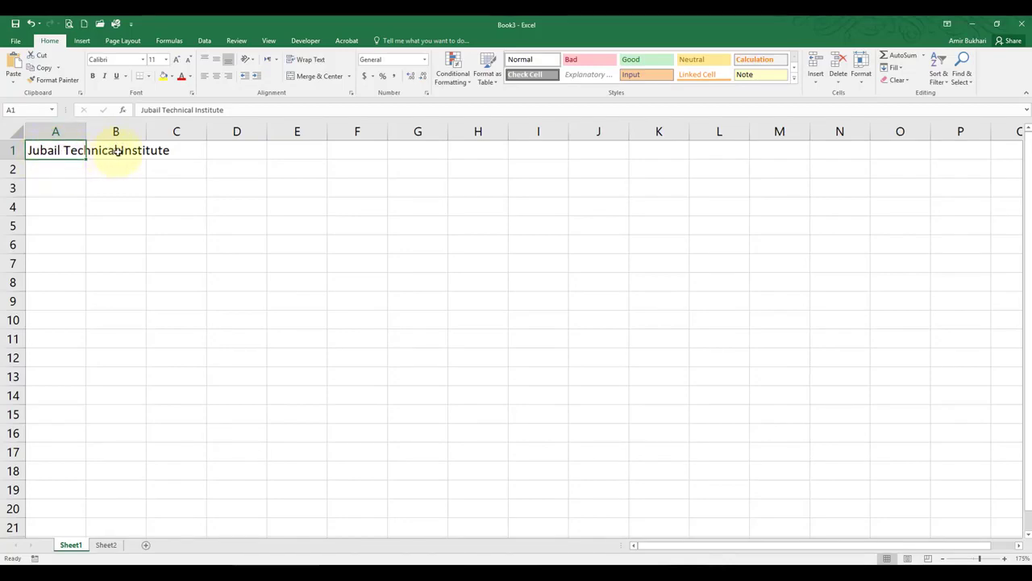
# Step: Enter the formula =A1 in cell C3 and compare its content with that of cell A1
pyautogui.click(167, 188)
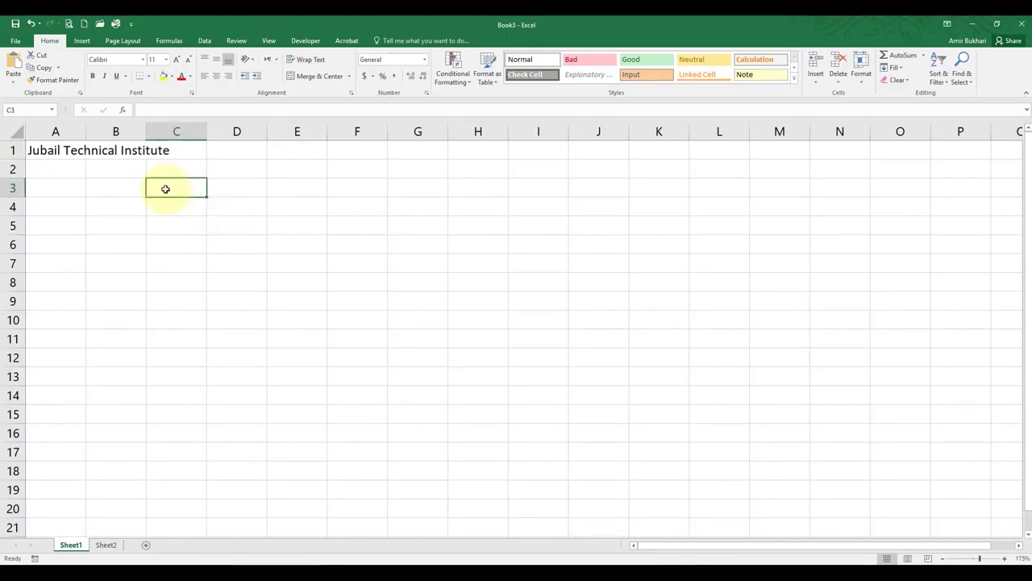
pyautogui.write('=a1')
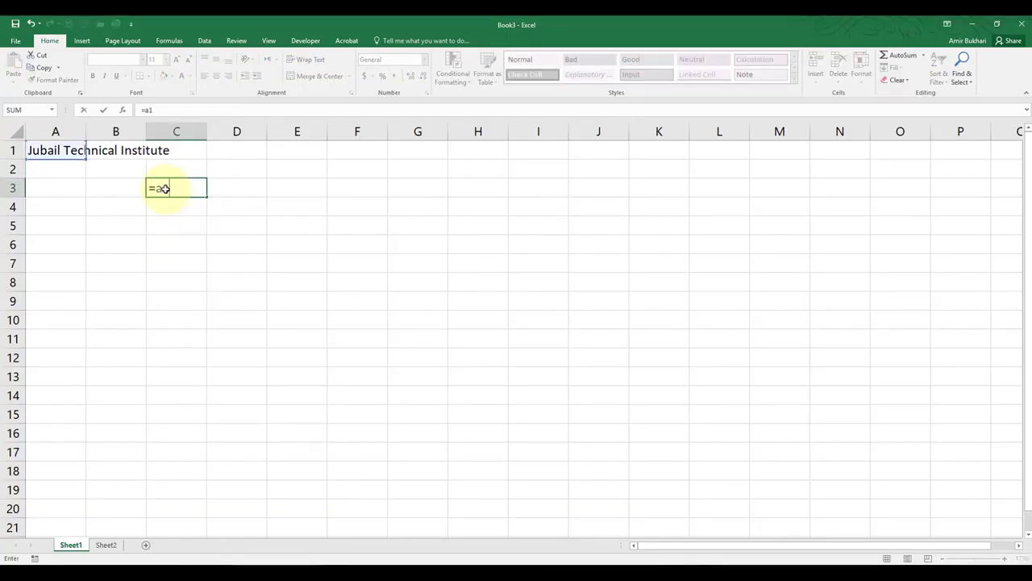
pyautogui.press('Return')
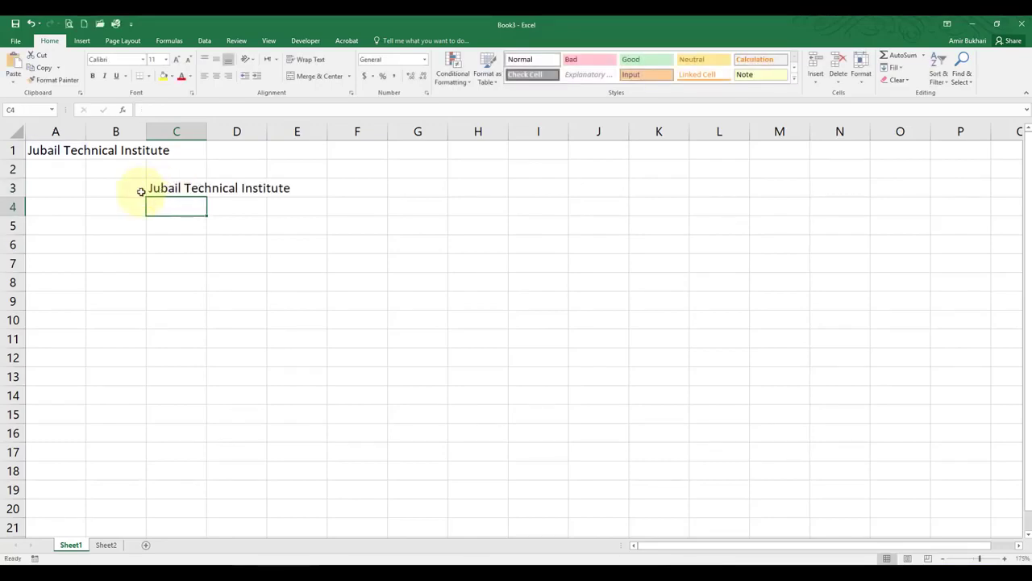
pyautogui.click(44, 149)
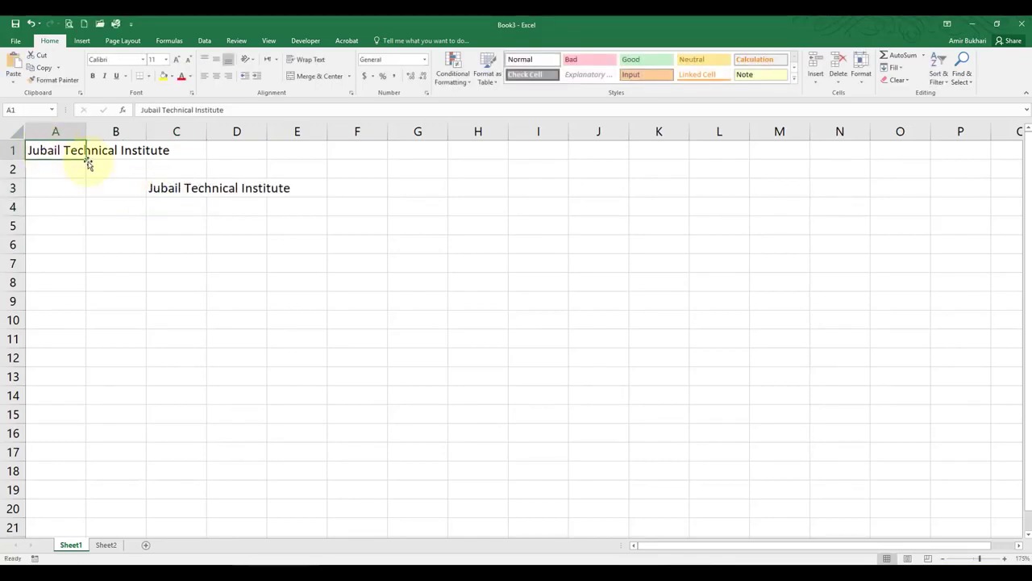
pyautogui.click(175, 188)
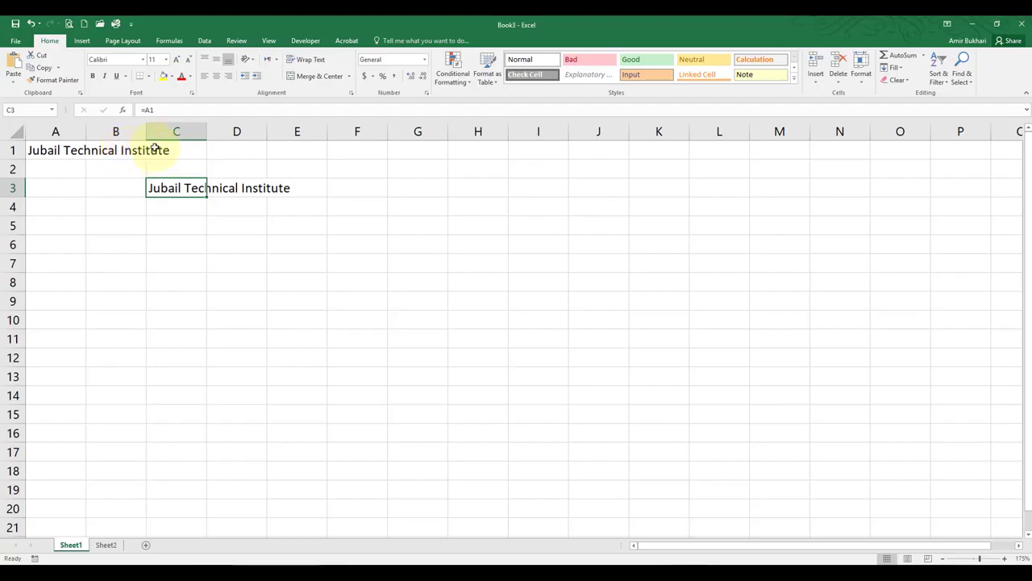
# Step: Enter Kindom Of Saudi Arabia in cell B1 and select cell A1 to inspect its cut-off title
pyautogui.click(101, 151)
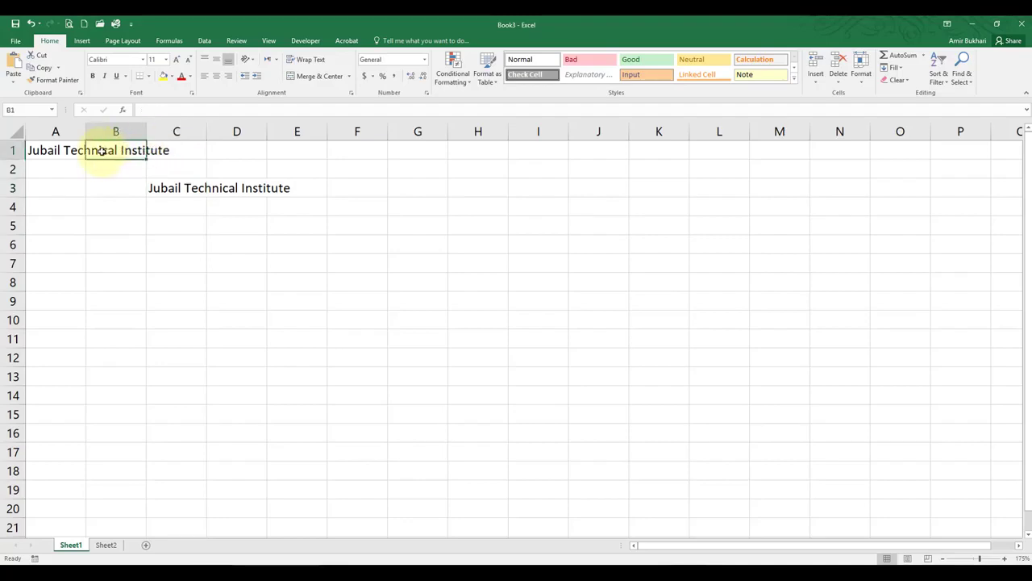
pyautogui.write('Kingdom Of Saudi Arabia')
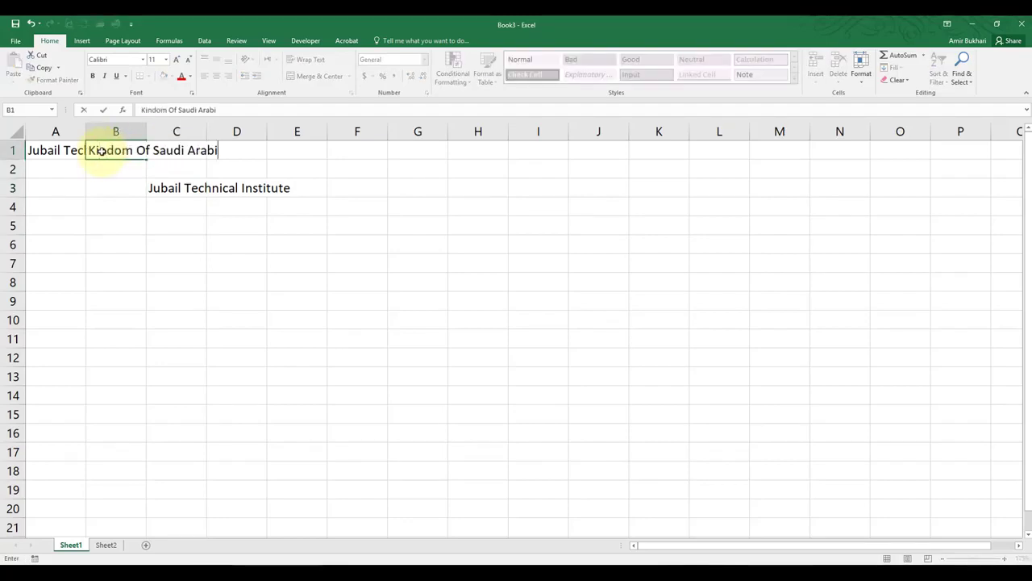
pyautogui.press('Return')
pyautogui.click(56, 151)
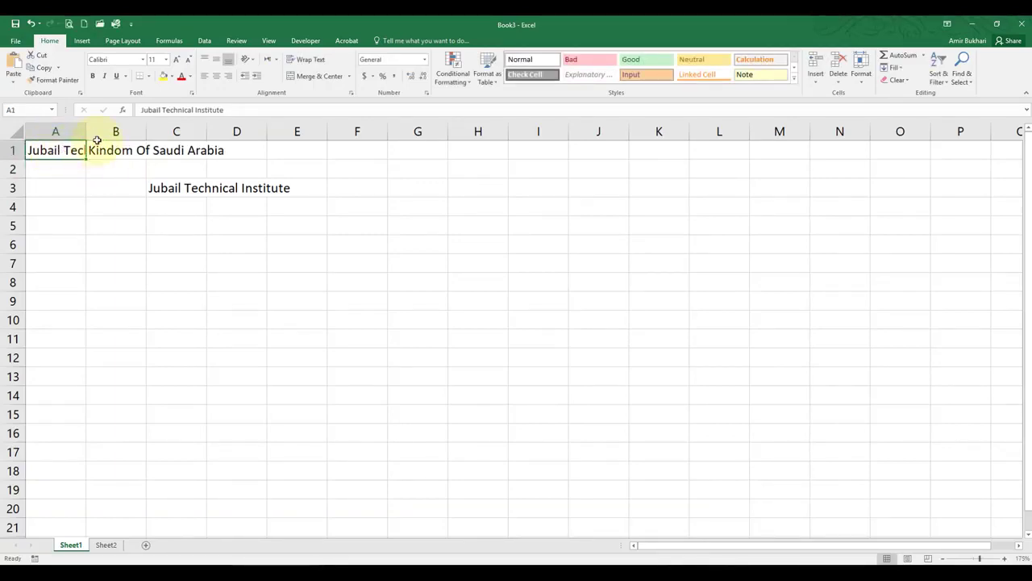
# Step: Auto-fit the widths of columns A and B to their contents
pyautogui.moveTo(87, 131)
pyautogui.mouseDown()
pyautogui.moveTo(325, 132)
pyautogui.moveTo(89, 139)
pyautogui.mouseUp()
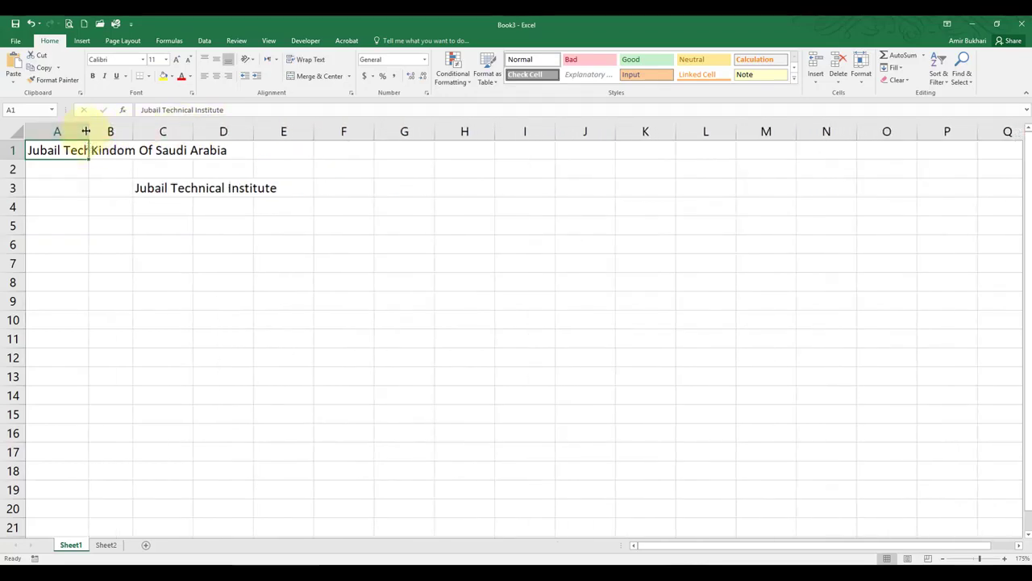
pyautogui.doubleClick(87, 132)
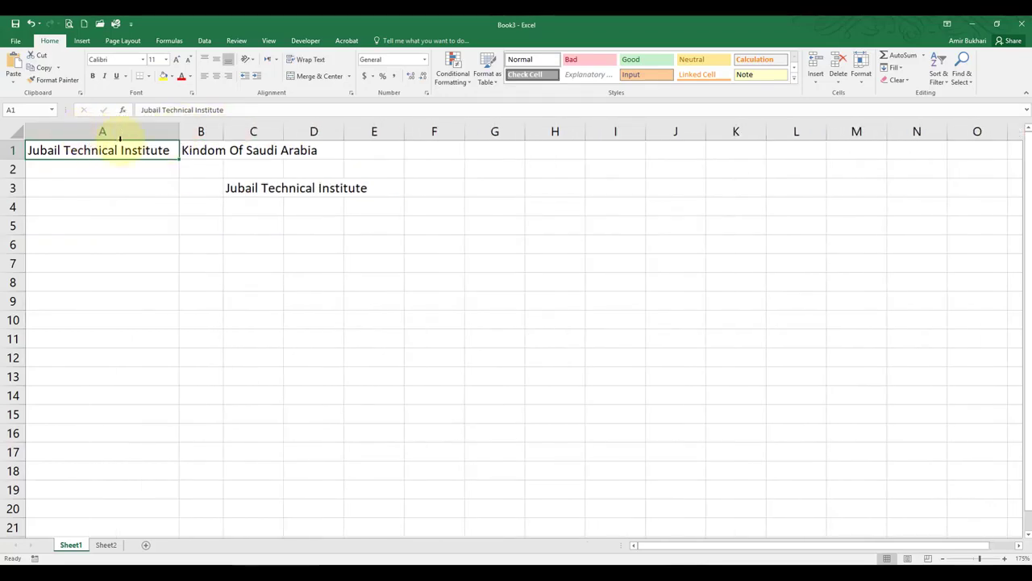
pyautogui.doubleClick(223, 131)
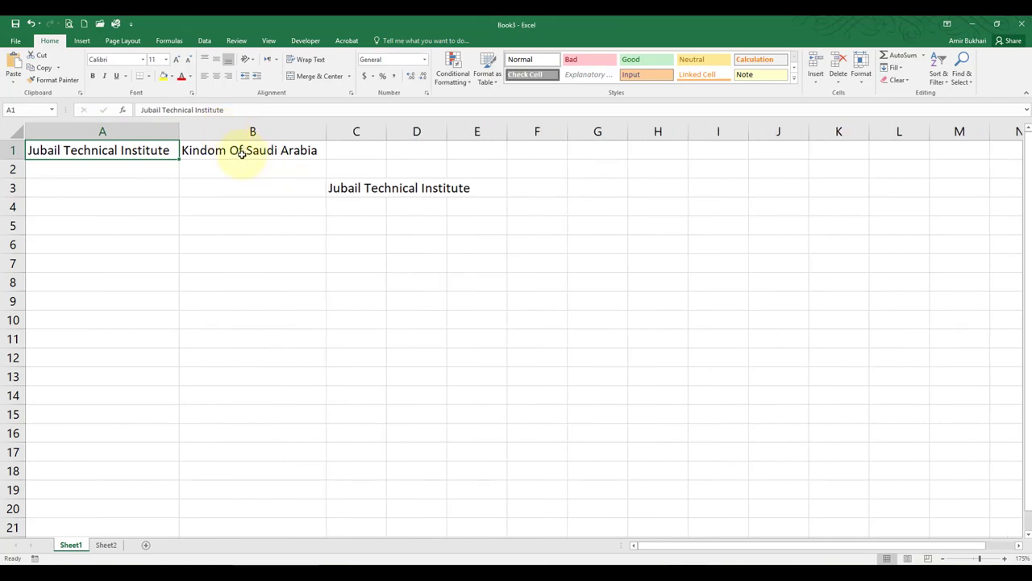